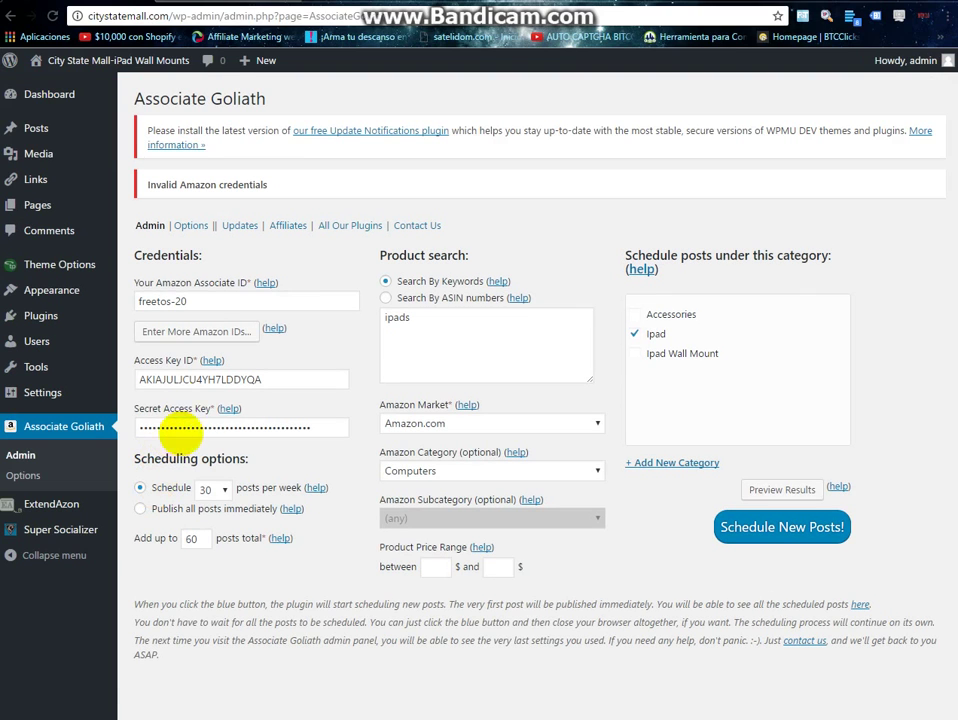
# Step: Replace the Amazon Associate ID in the credentials with the one copied from the text notes
pyautogui.moveTo(190, 301); pyautogui.dragTo(158, 301)
pyautogui.click(140, 300)
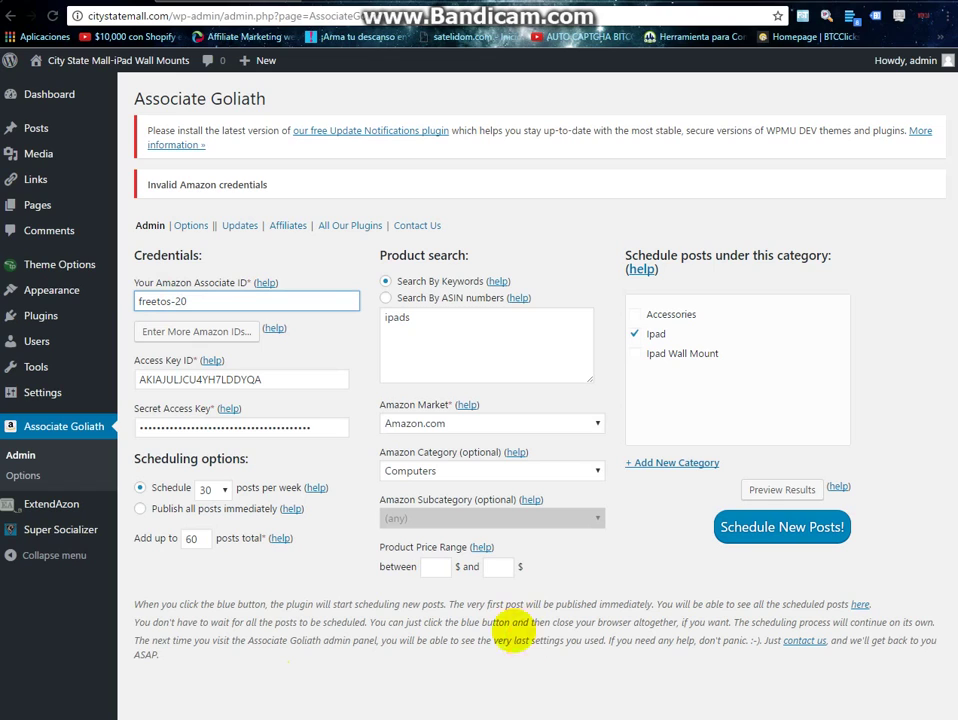
pyautogui.hotkey('alt', 'Tab')
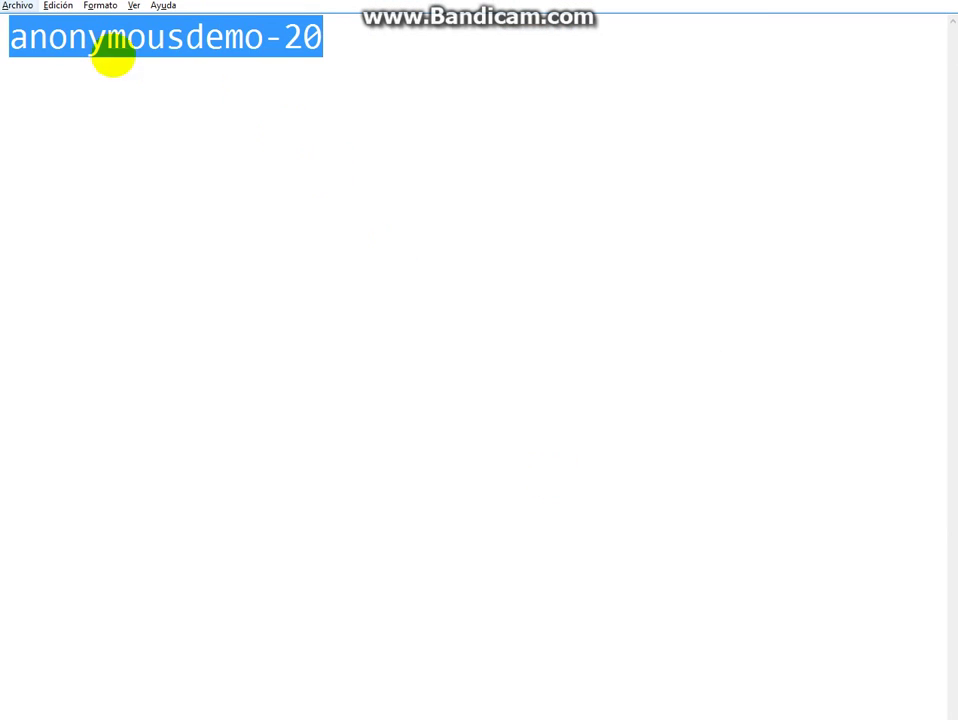
pyautogui.rightClick(178, 52)
pyautogui.click(222, 100)
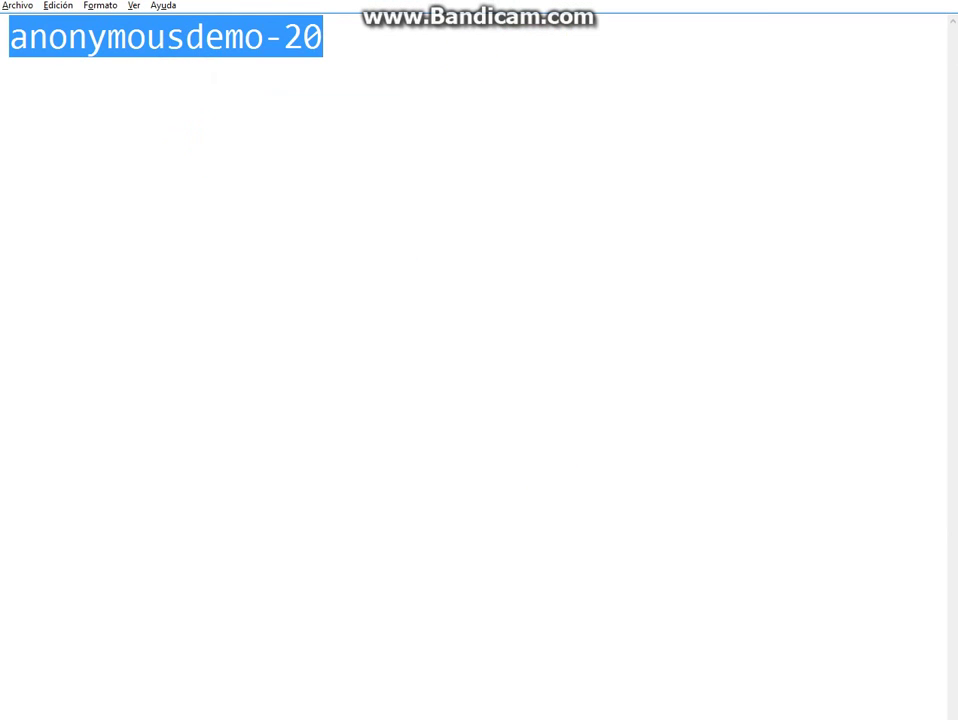
pyautogui.hotkey('alt', 'Tab')
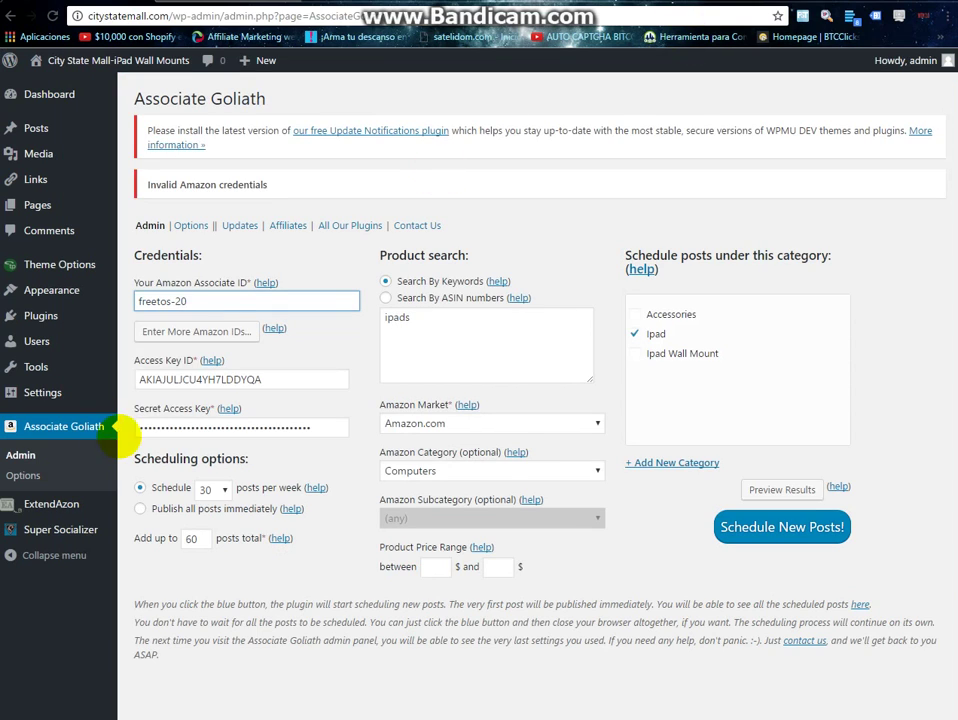
pyautogui.tripleClick(214, 300)
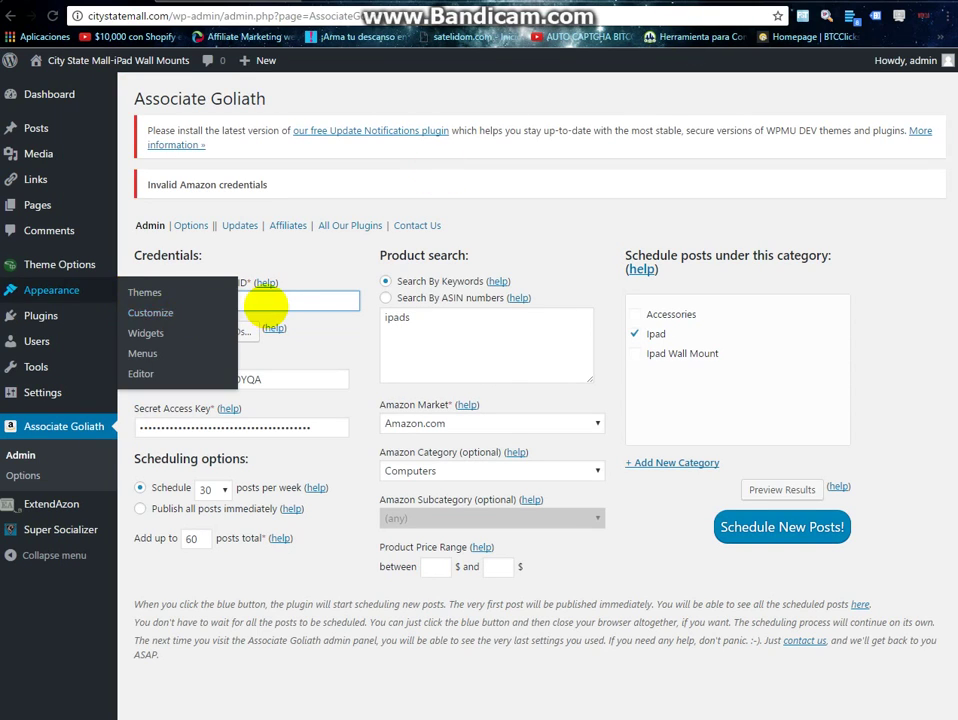
pyautogui.rightClick(266, 305)
pyautogui.click(316, 353)
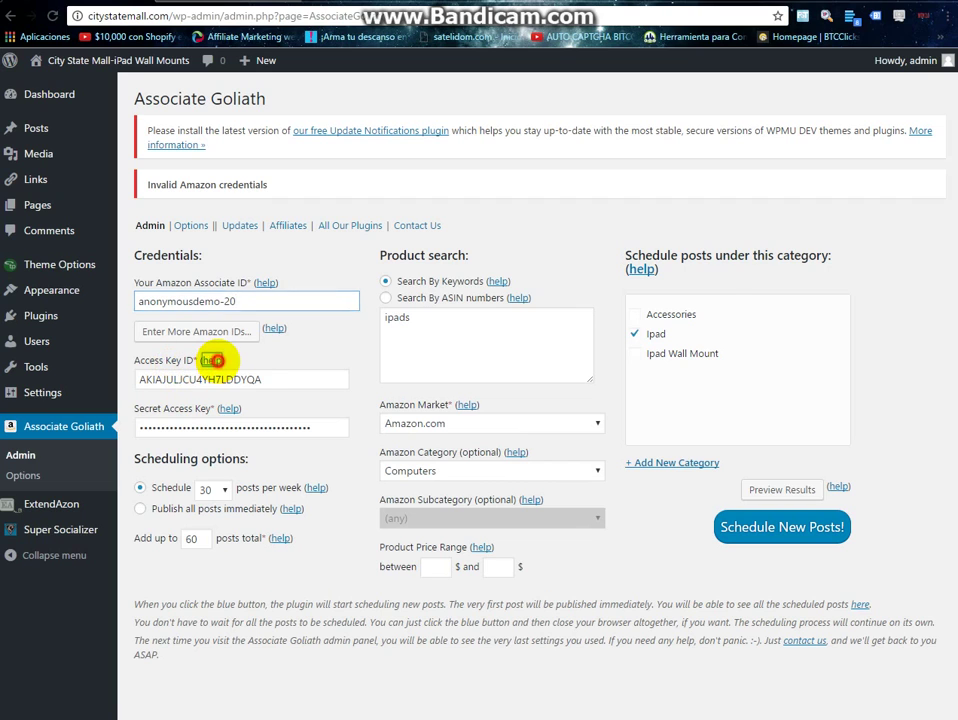
# Step: Open the Amazon Product Advertising API link from the Access Key ID help and proceed through the Amazon sign-in page
pyautogui.click(212, 360)
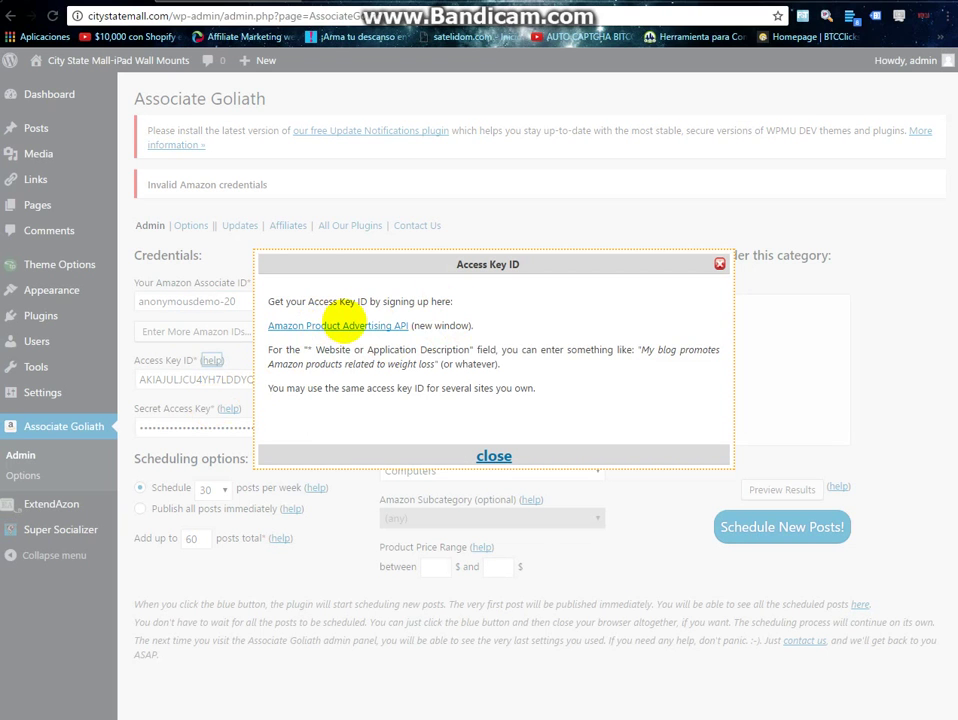
pyautogui.click(344, 324)
pyautogui.hotkey('ctrl', 'w')
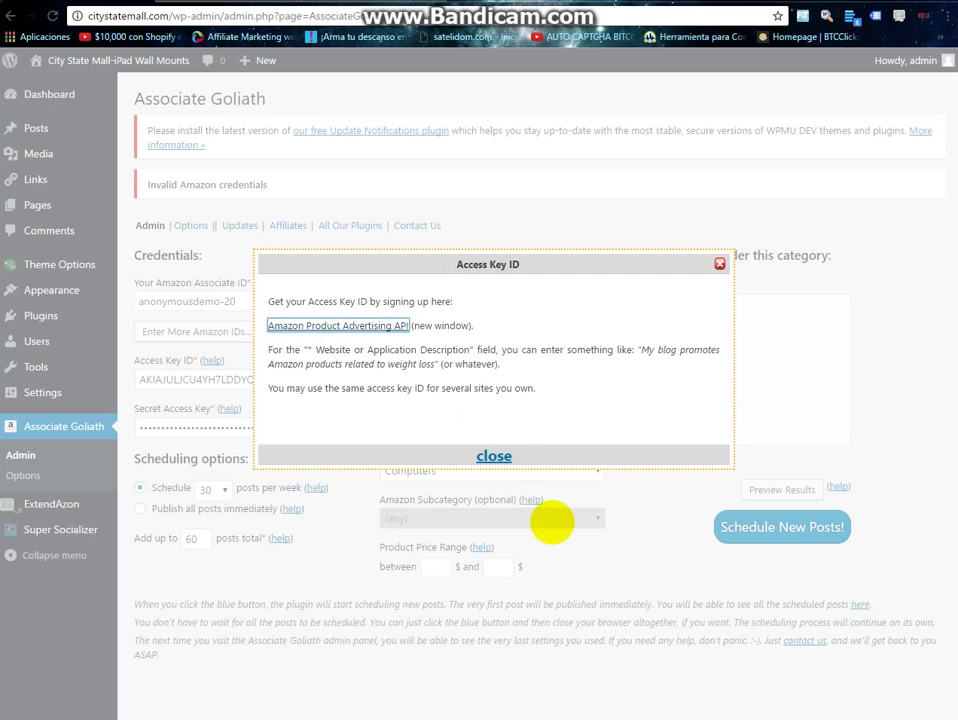
pyautogui.click(494, 455)
pyautogui.hotkey('alt', 'Tab')
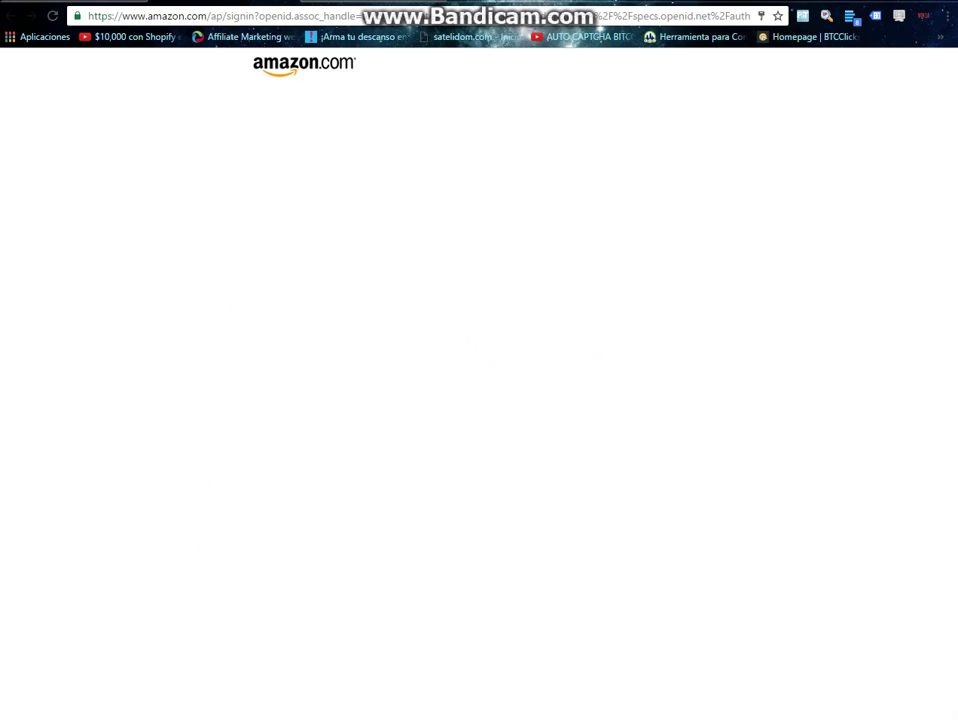
pyautogui.click(475, 260)
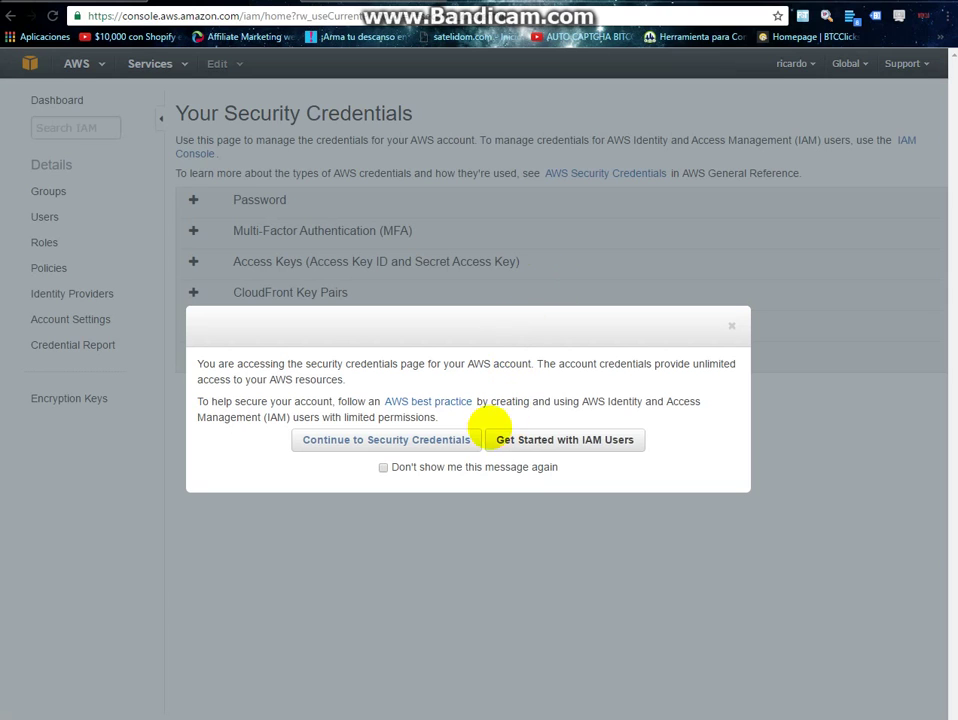
# Step: Continue to the AWS security credentials, create a new access key and reveal its values
pyautogui.click(397, 440)
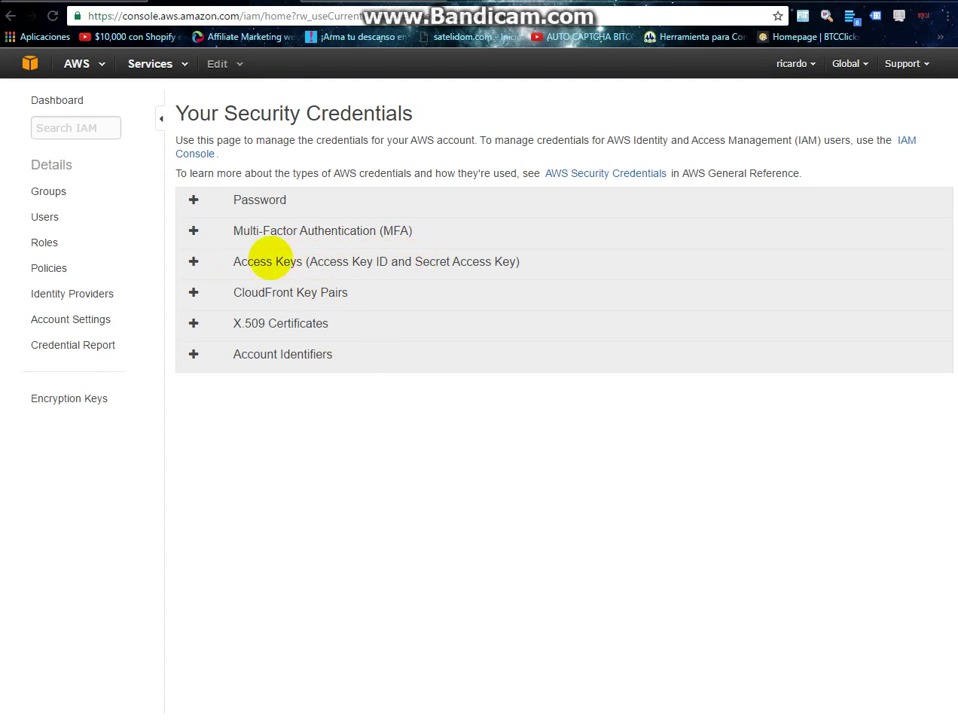
pyautogui.click(207, 261)
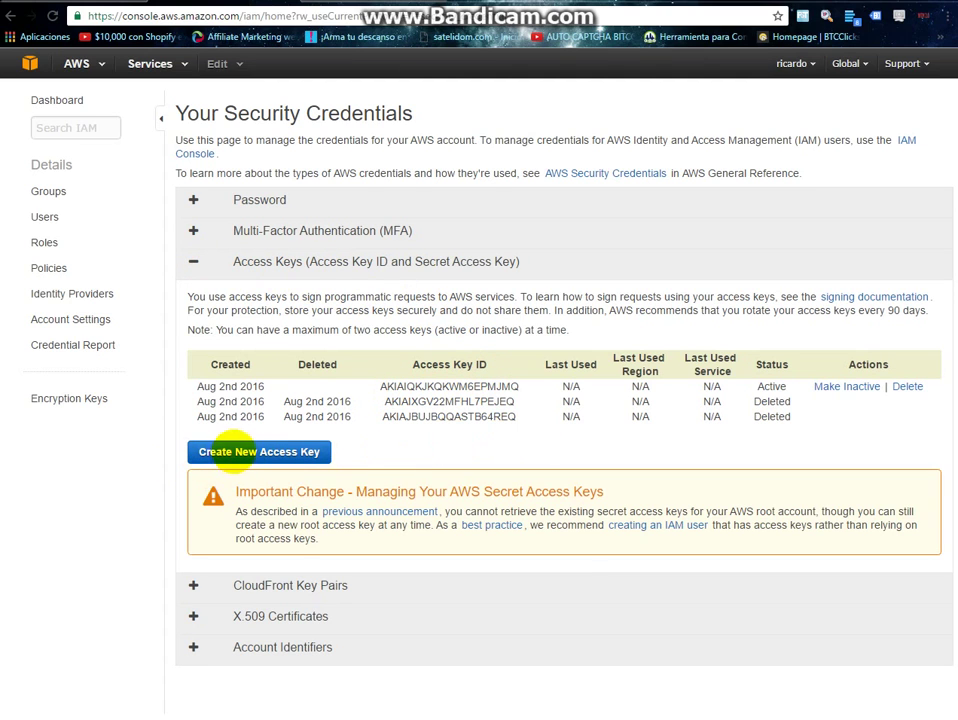
pyautogui.click(252, 451)
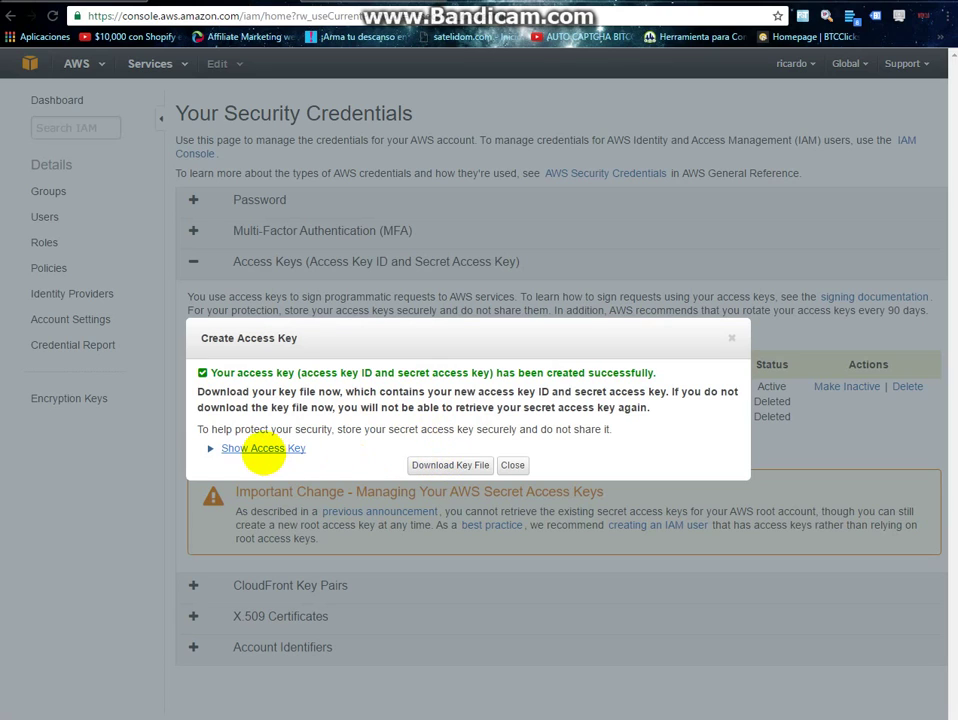
pyautogui.click(263, 449)
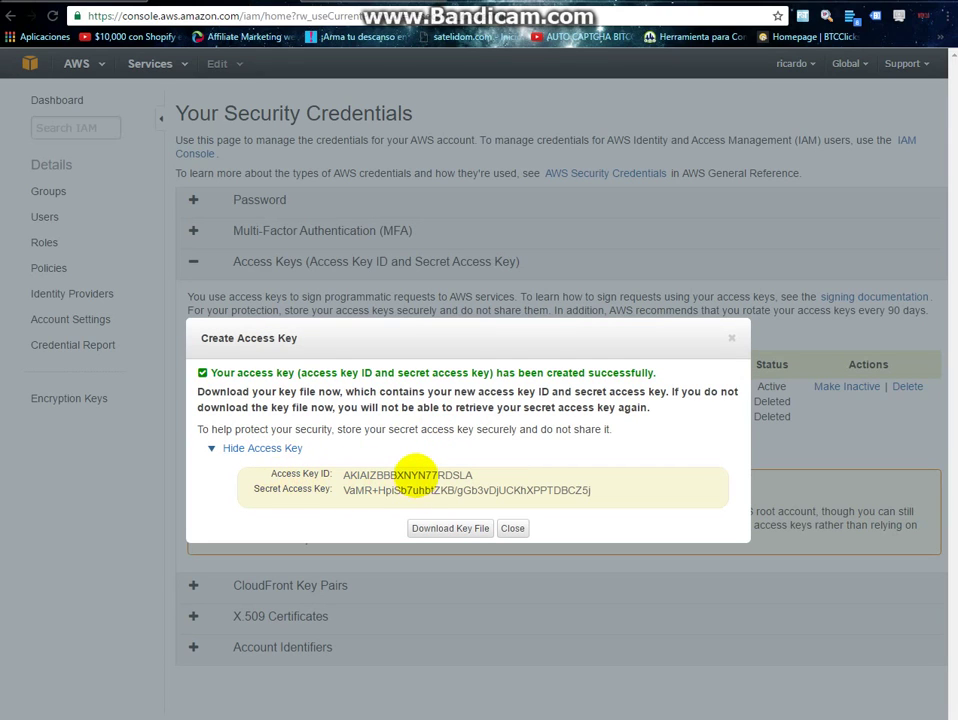
# Step: Copy the new access key ID into the text notes under the heading "api key" and add a "secret key" heading below it
pyautogui.doubleClick(410, 474)
pyautogui.rightClick(418, 472)
pyautogui.click(445, 481)
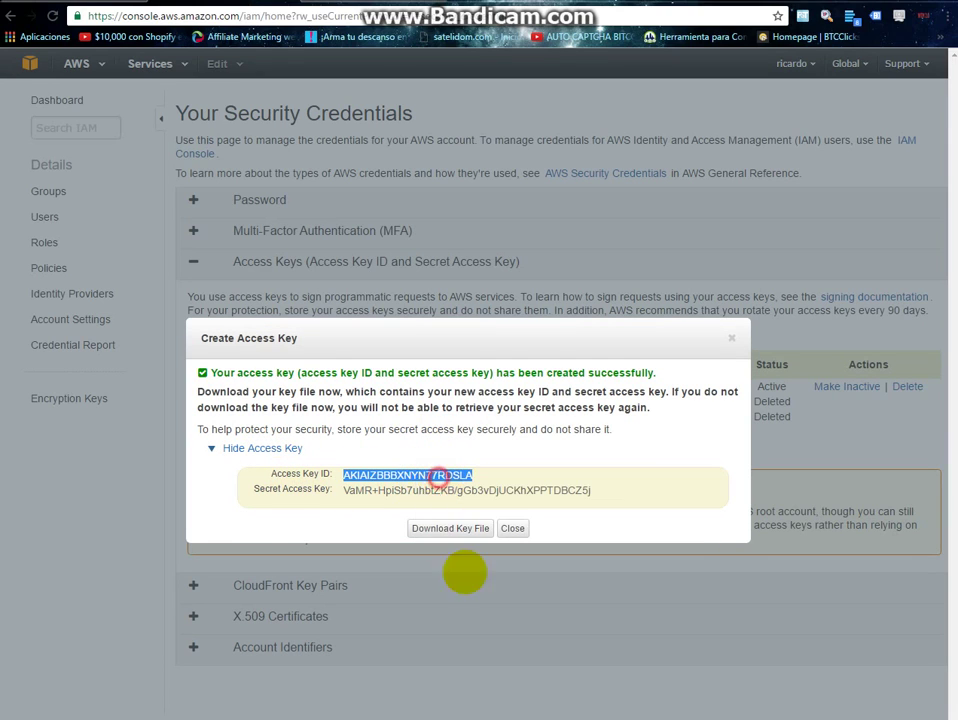
pyautogui.click(708, 715)
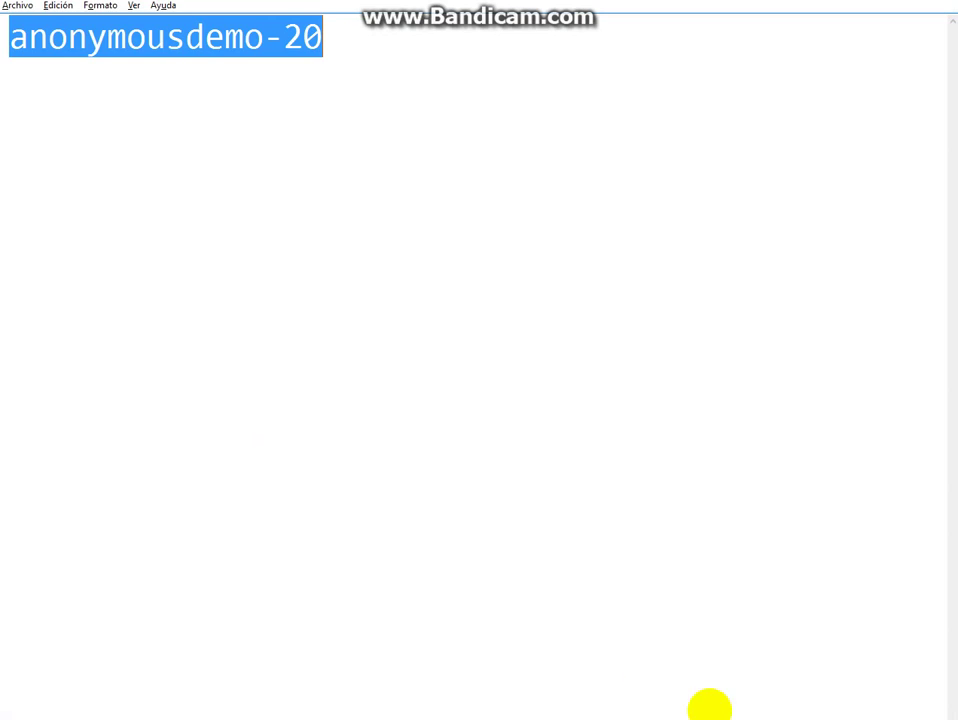
pyautogui.click(368, 26)
pyautogui.press('Return')
pyautogui.press('Return')
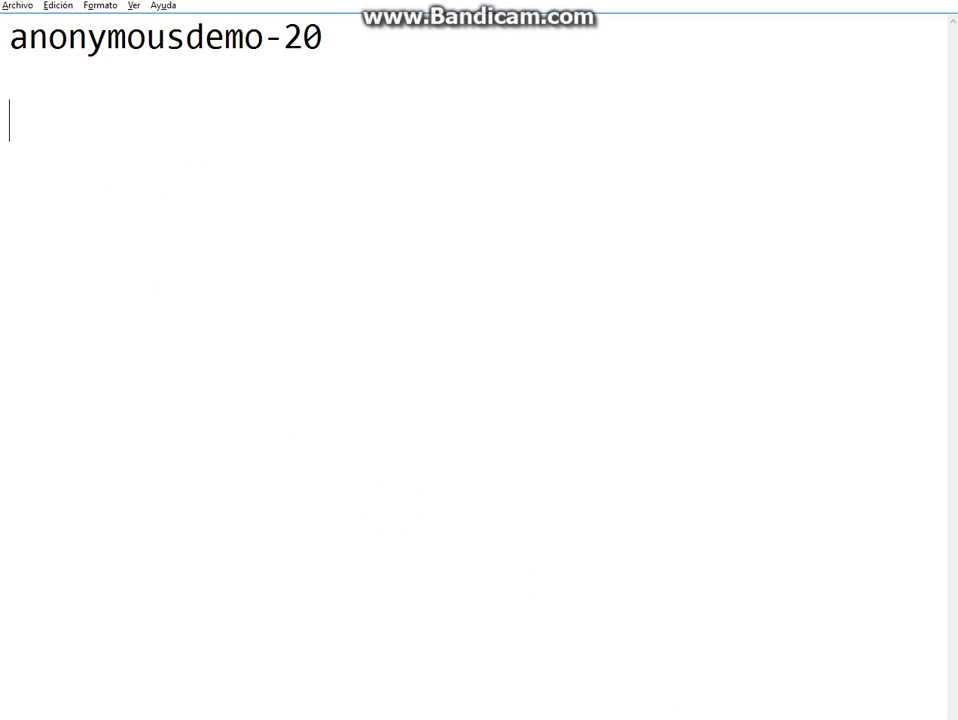
pyautogui.write('api id')
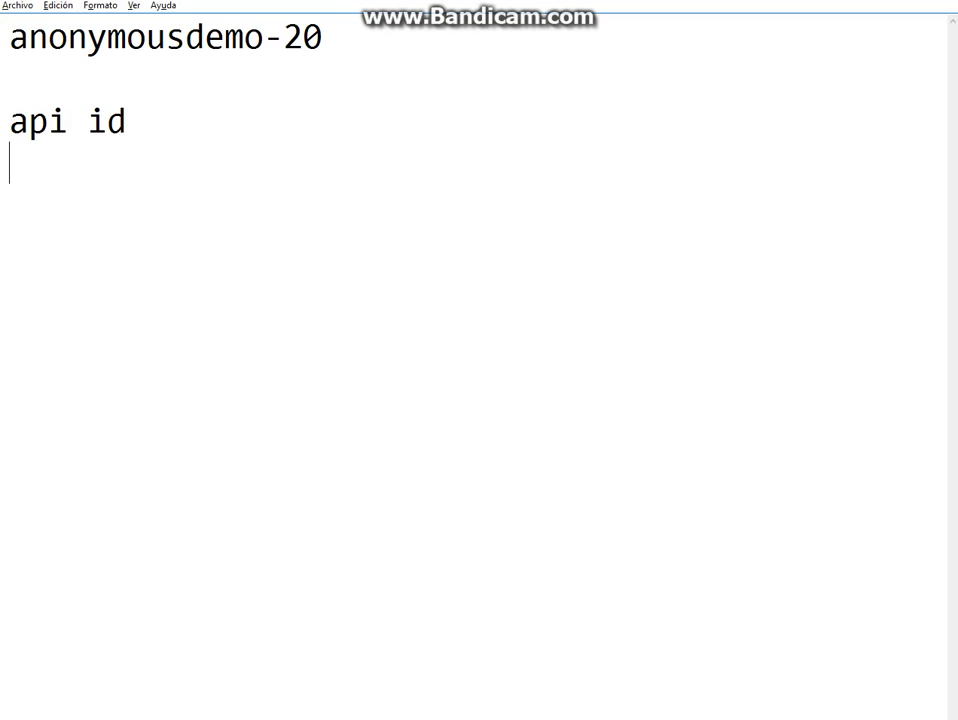
pyautogui.press('Return')
pyautogui.hotkey('ctrl', 'v')
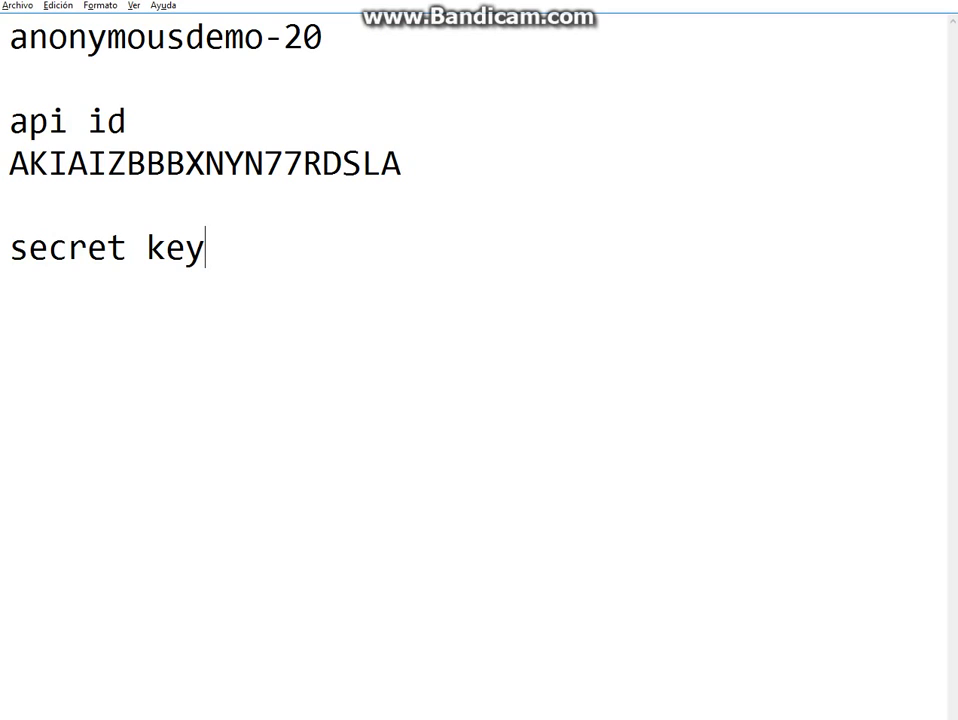
pyautogui.press('Up')
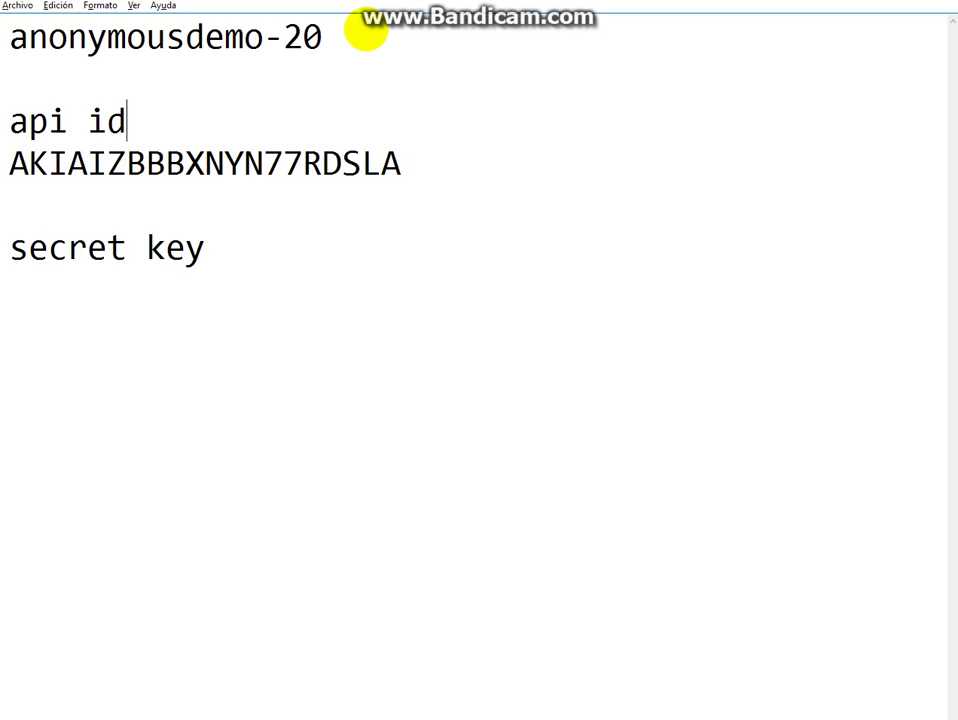
pyautogui.write('i')
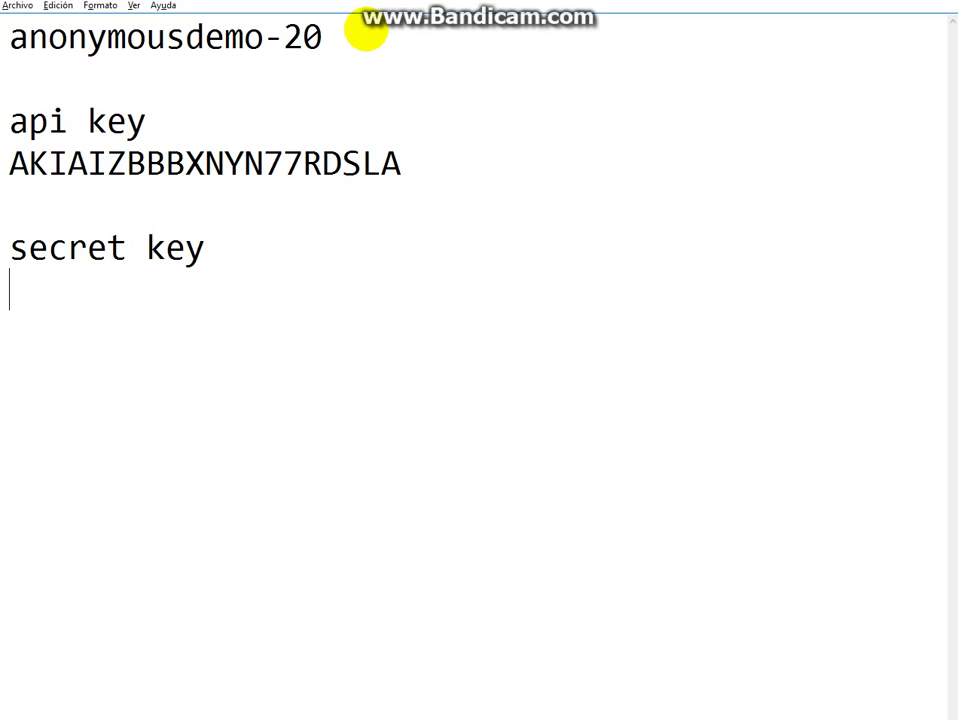
# Step: Copy the new secret access key from AWS into the text notes under the "secret key" heading
pyautogui.hotkey('alt', 'Tab')
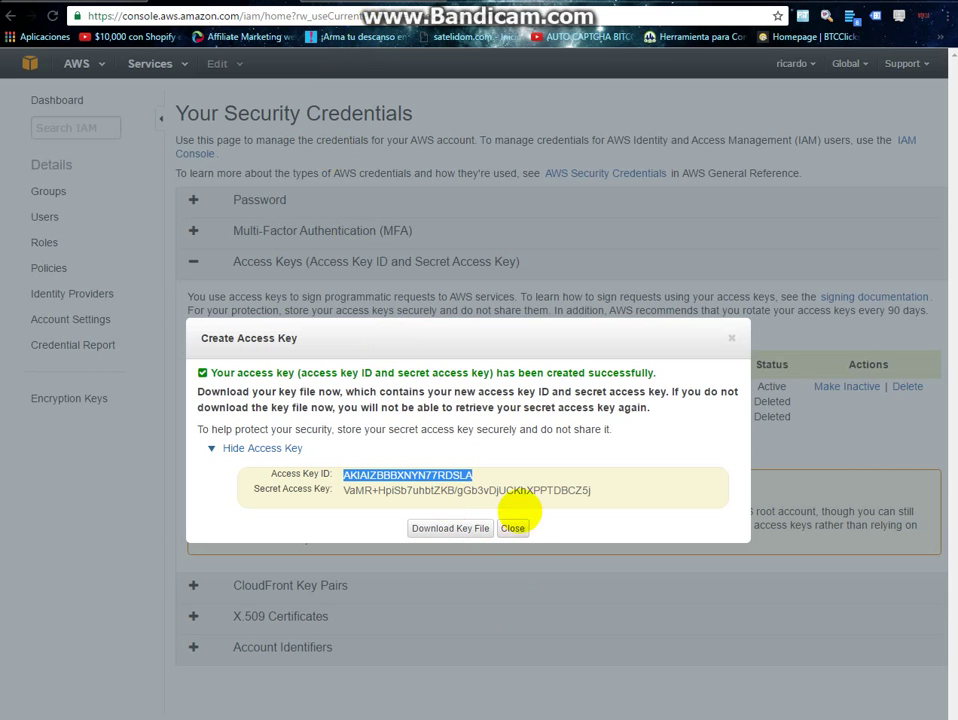
pyautogui.doubleClick(513, 490)
pyautogui.rightClick(496, 487)
pyautogui.click(488, 488)
pyautogui.tripleClick(490, 488)
pyautogui.rightClick(492, 487)
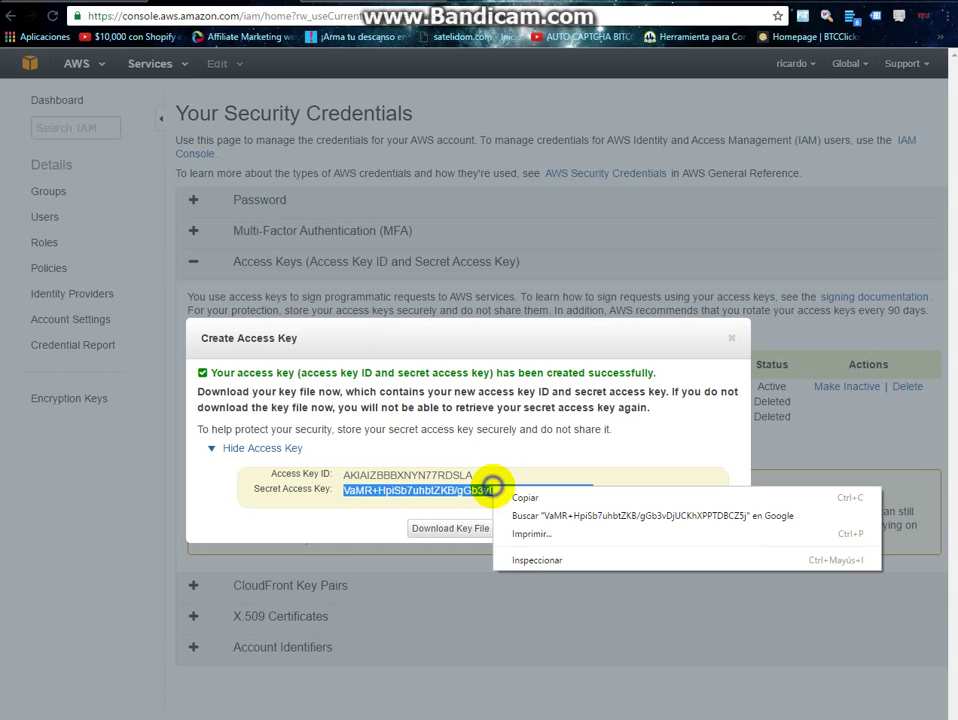
pyautogui.click(519, 497)
pyautogui.hotkey('alt', 'Tab')
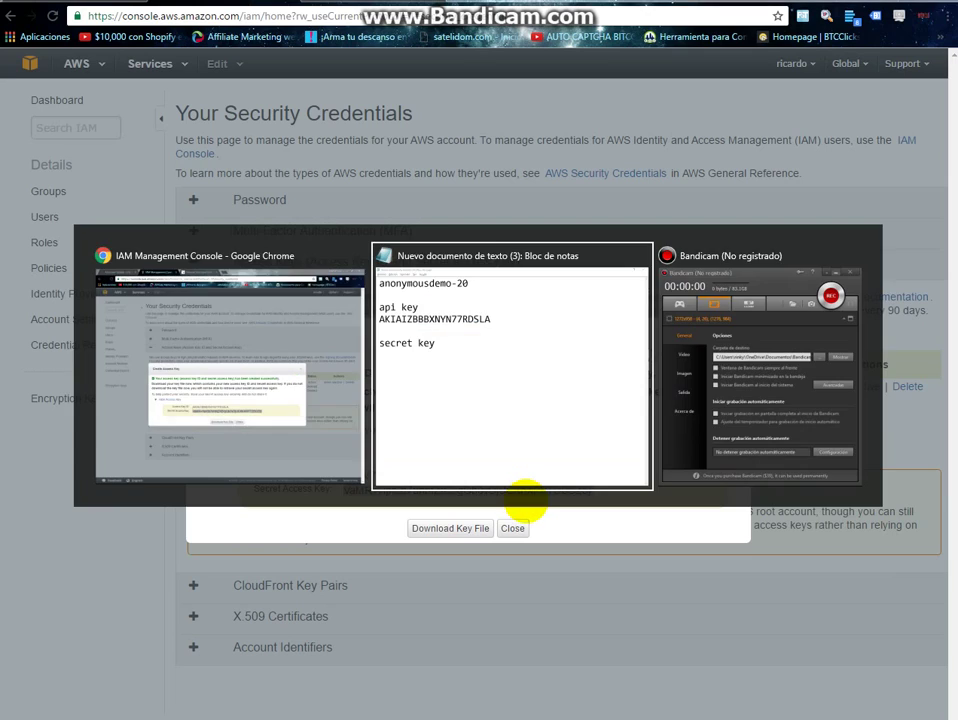
pyautogui.hotkey('ctrl', 'v')
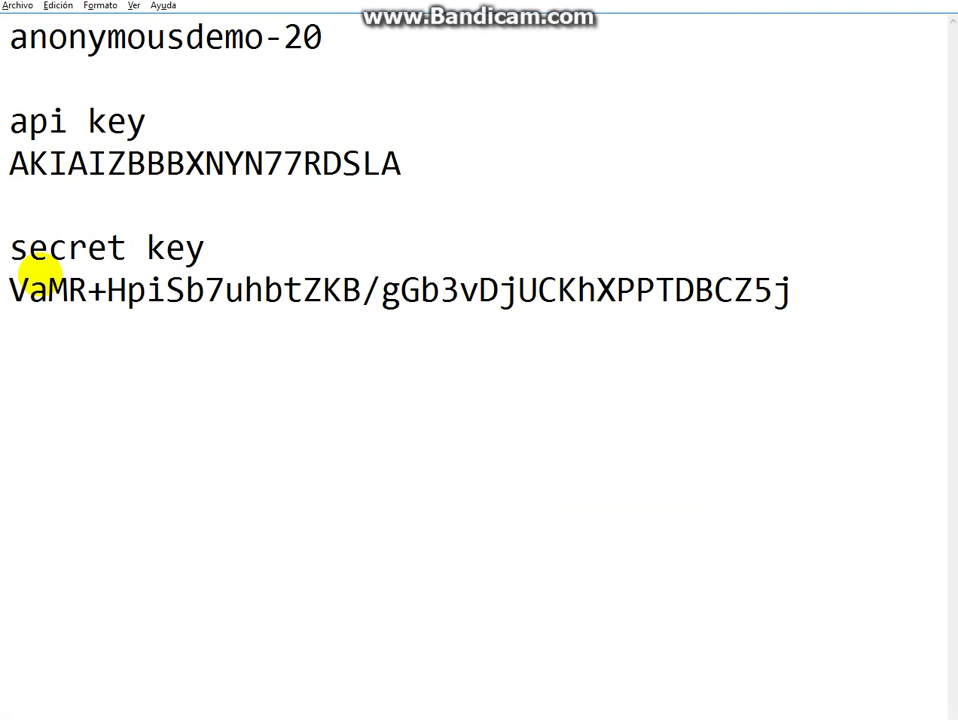
# Step: Close the Create Access Key dialog in AWS and return to the Associate Goliath settings page
pyautogui.hotkey('alt', 'Tab')
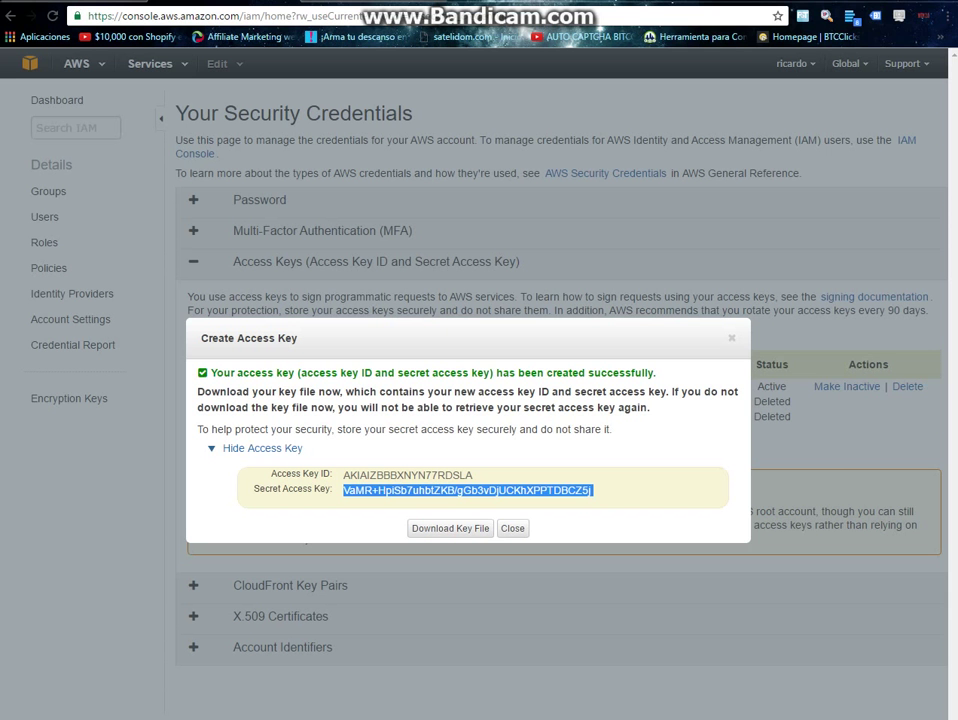
pyautogui.click(515, 530)
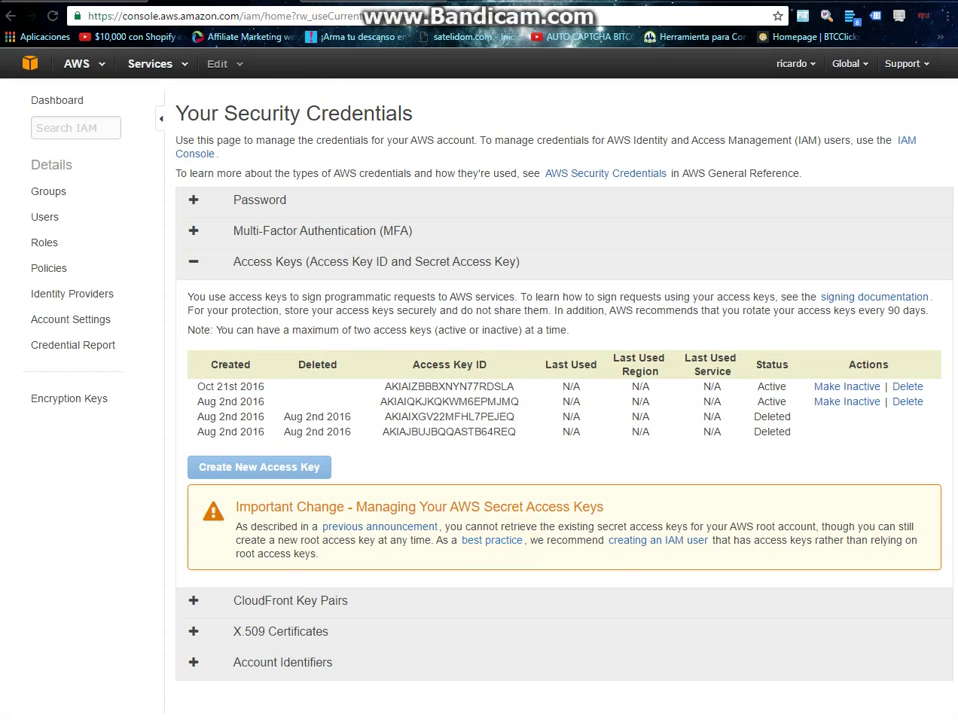
pyautogui.hotkey('ctrl', 'Tab')
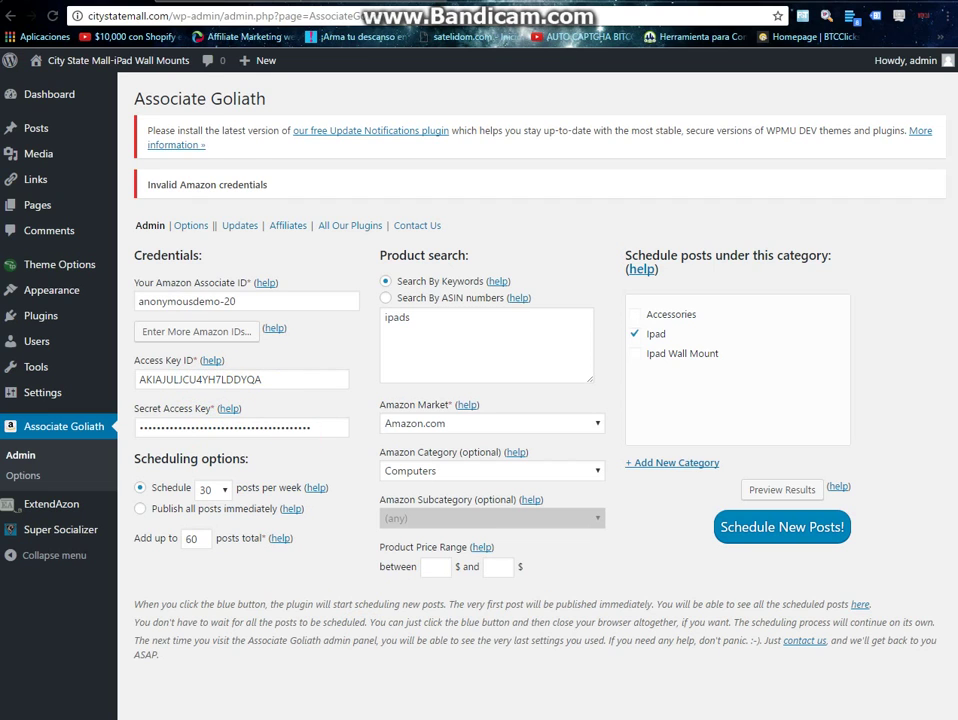
# Step: Replace the Access Key ID in the Associate Goliath credentials with the new one from the text notes
pyautogui.hotkey('alt', 'Tab')
pyautogui.doubleClick(268, 160)
pyautogui.rightClick(274, 161)
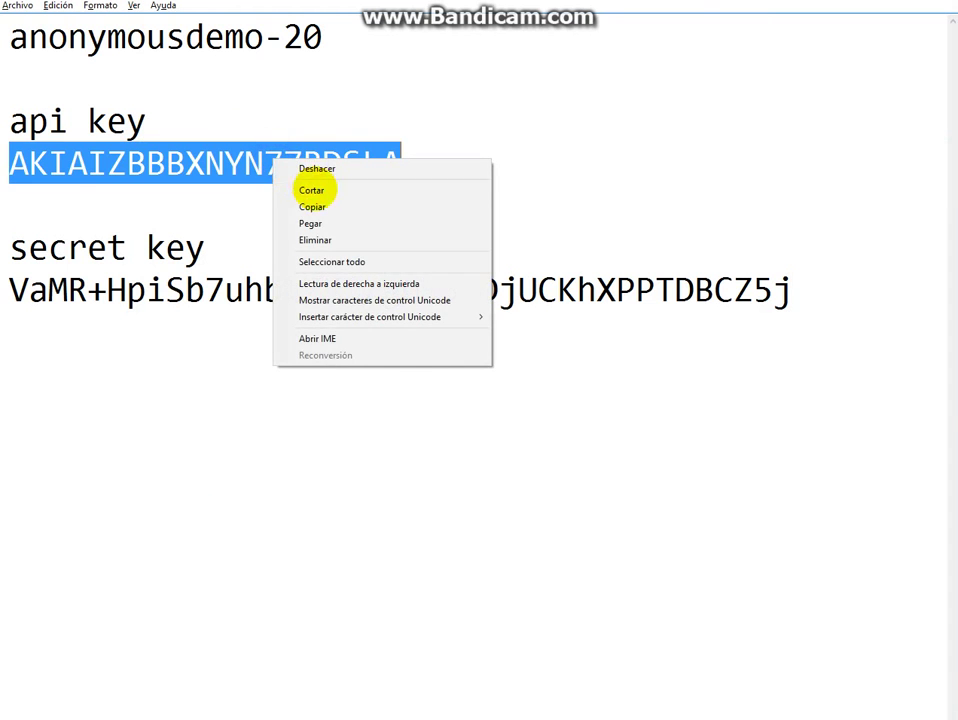
pyautogui.click(312, 206)
pyautogui.hotkey('alt', 'Tab')
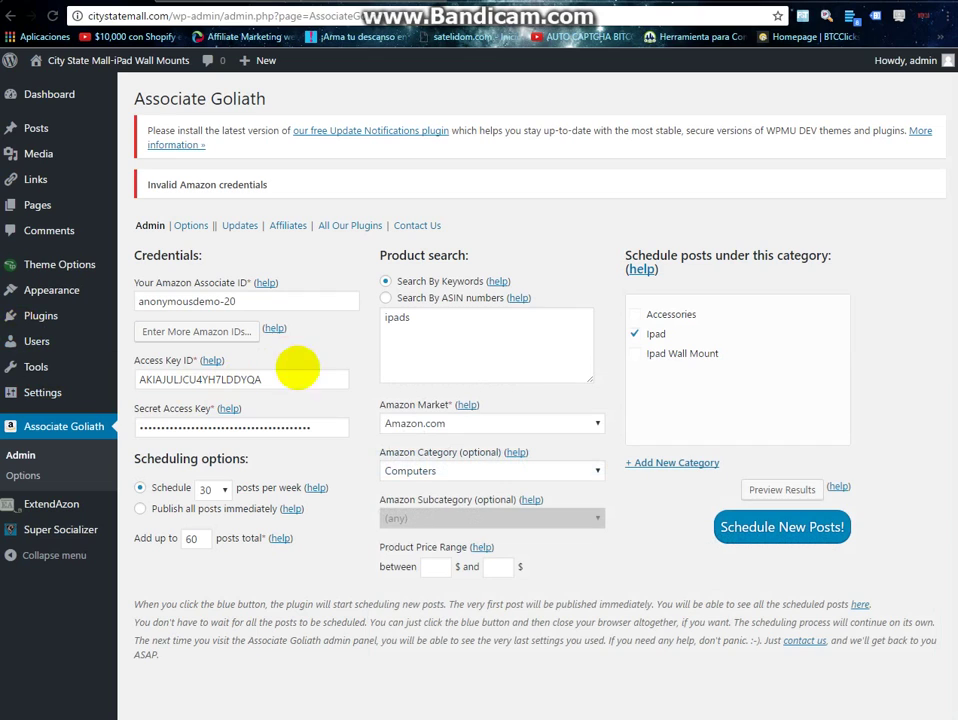
pyautogui.moveTo(296, 379); pyautogui.dragTo(182, 381)
pyautogui.rightClick(183, 384)
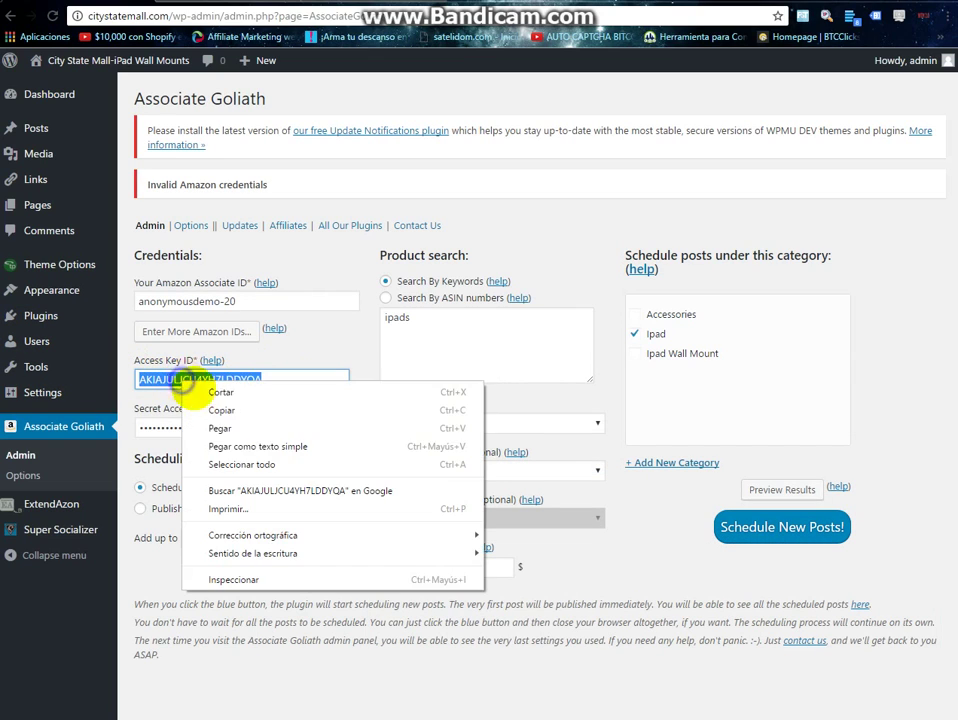
pyautogui.click(225, 428)
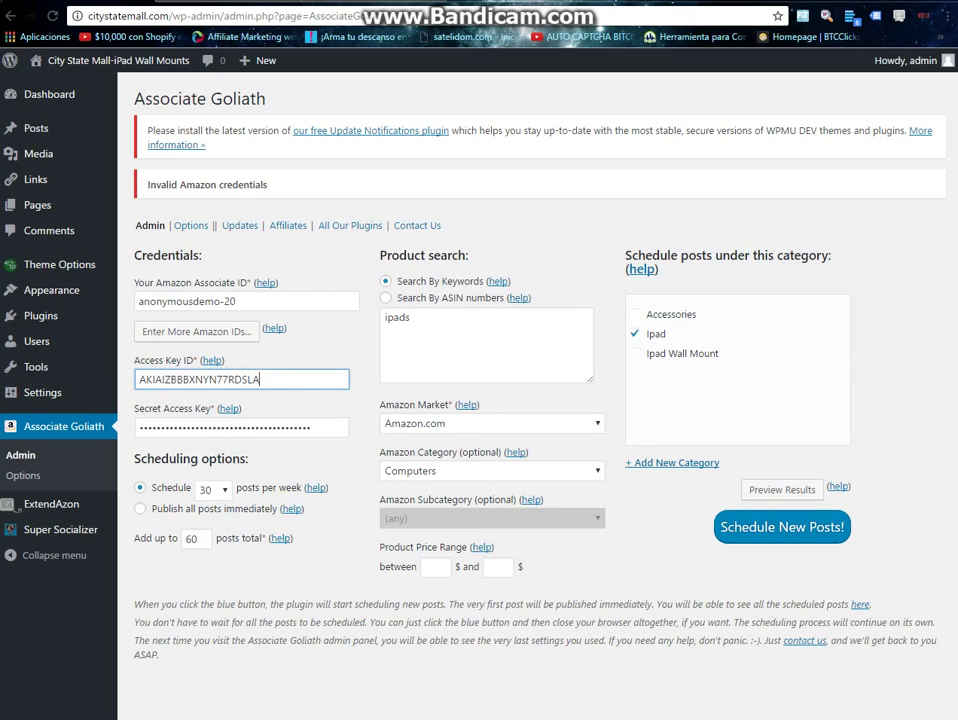
# Step: Replace the Secret Access Key in the Associate Goliath credentials with the one from the text notes, leaving it unsaved in the browser
pyautogui.hotkey('alt', 'Tab')
pyautogui.moveTo(808, 293); pyautogui.dragTo(4, 276)
pyautogui.rightClick(75, 289)
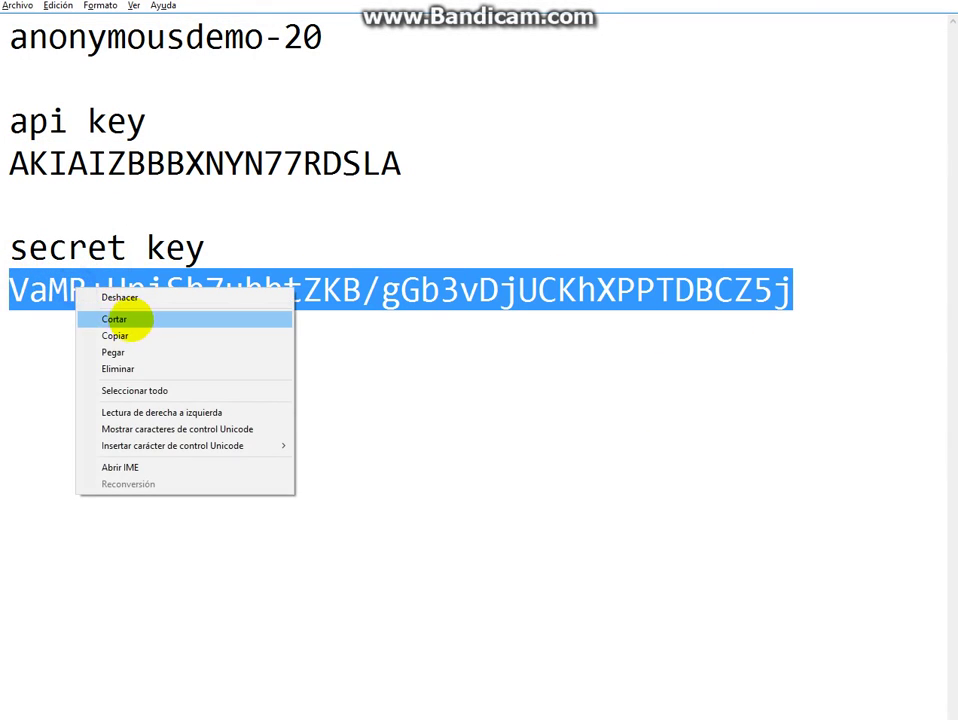
pyautogui.click(135, 335)
pyautogui.hotkey('alt', 'Tab')
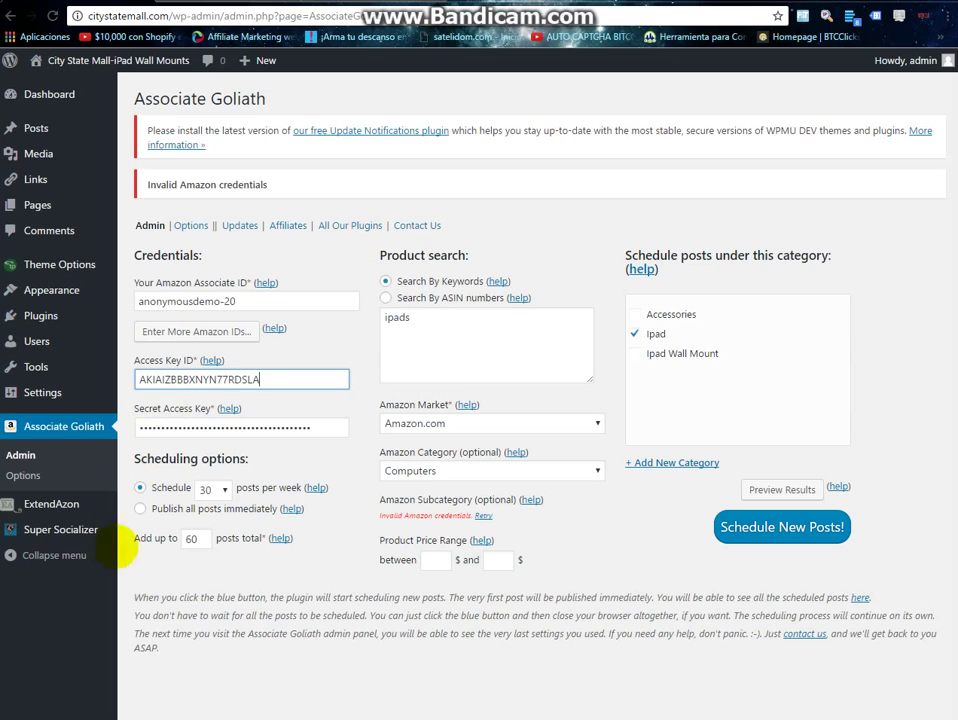
pyautogui.click(317, 428)
pyautogui.hotkey('ctrl', 'v')
pyautogui.doubleClick(325, 428)
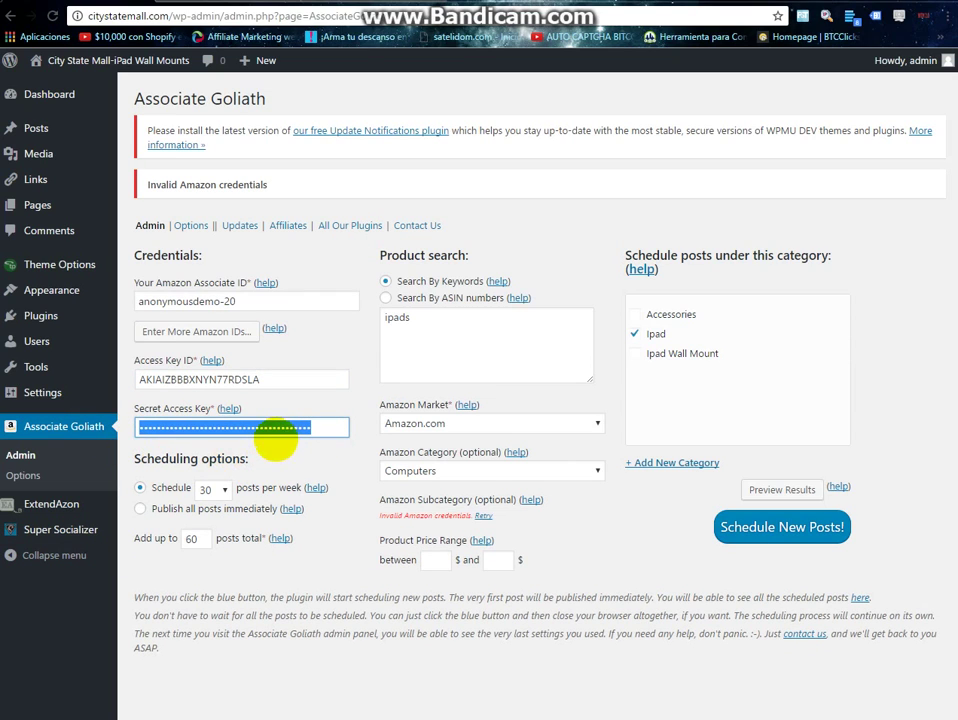
pyautogui.rightClick(279, 428)
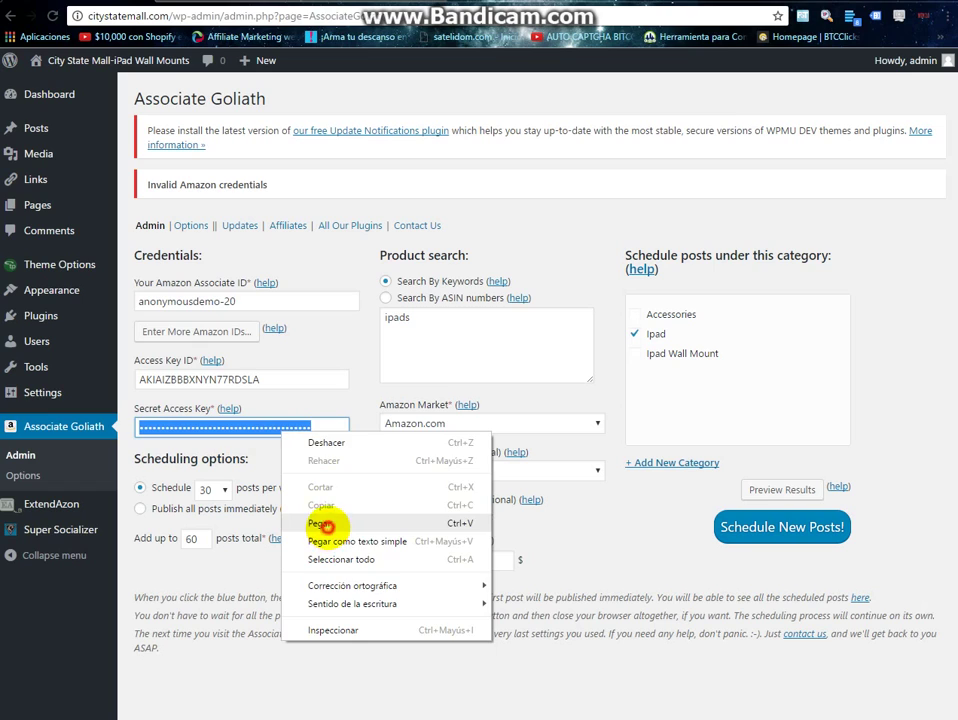
pyautogui.click(324, 524)
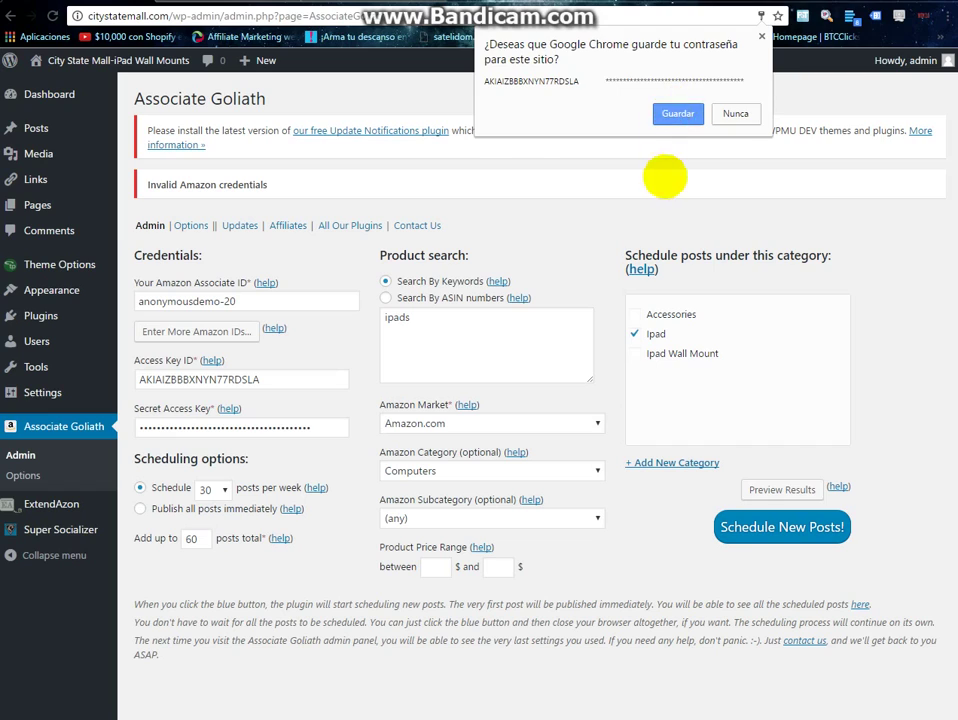
pyautogui.click(665, 177)
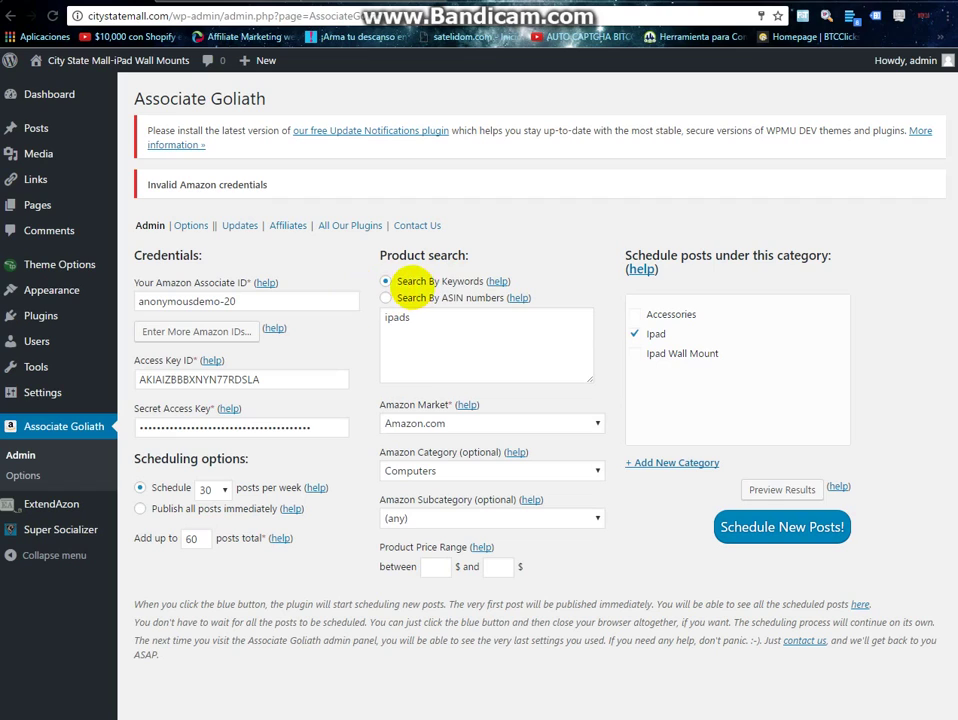
# Step: Keep Amazon.com as the market and set the product search category to Cell Phones & Accessories with the subcategory Accessories
pyautogui.doubleClick(396, 318)
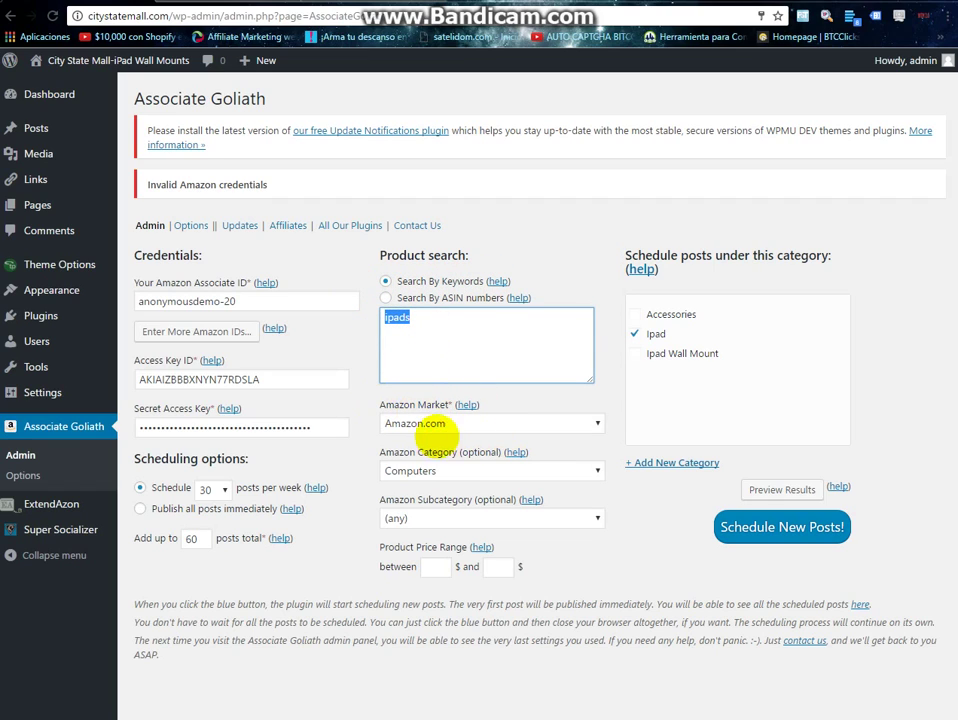
pyautogui.click(425, 426)
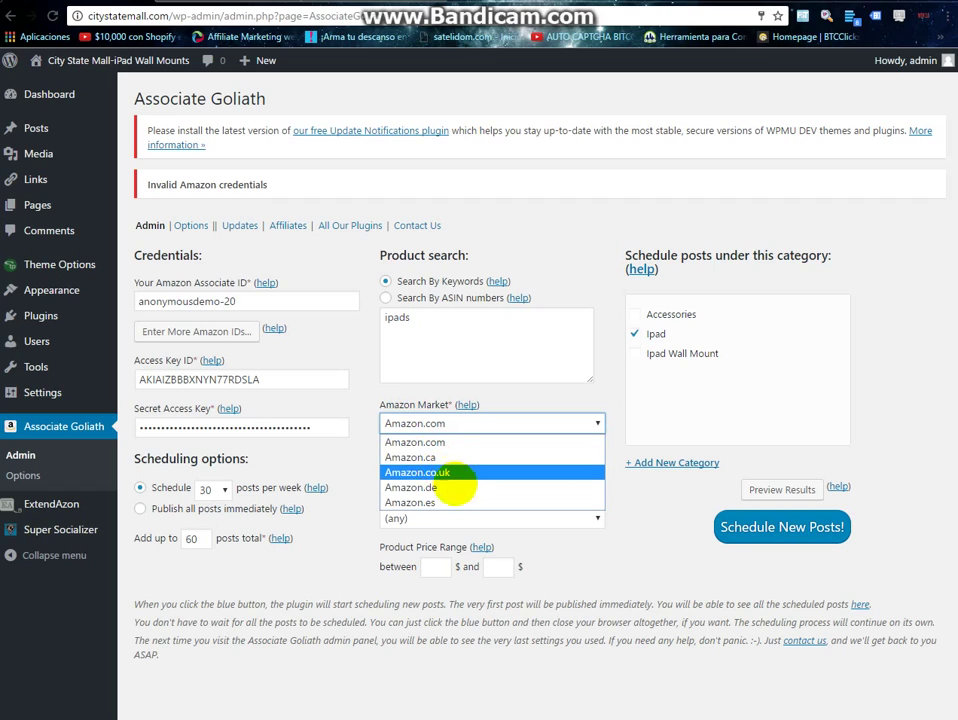
pyautogui.click(445, 423)
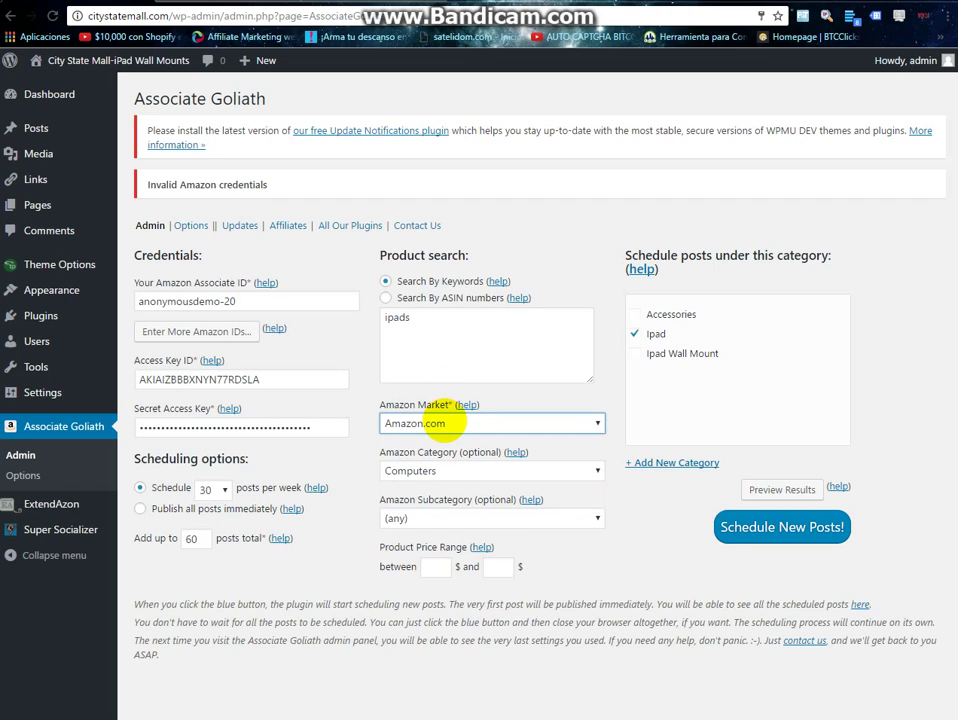
pyautogui.click(452, 467)
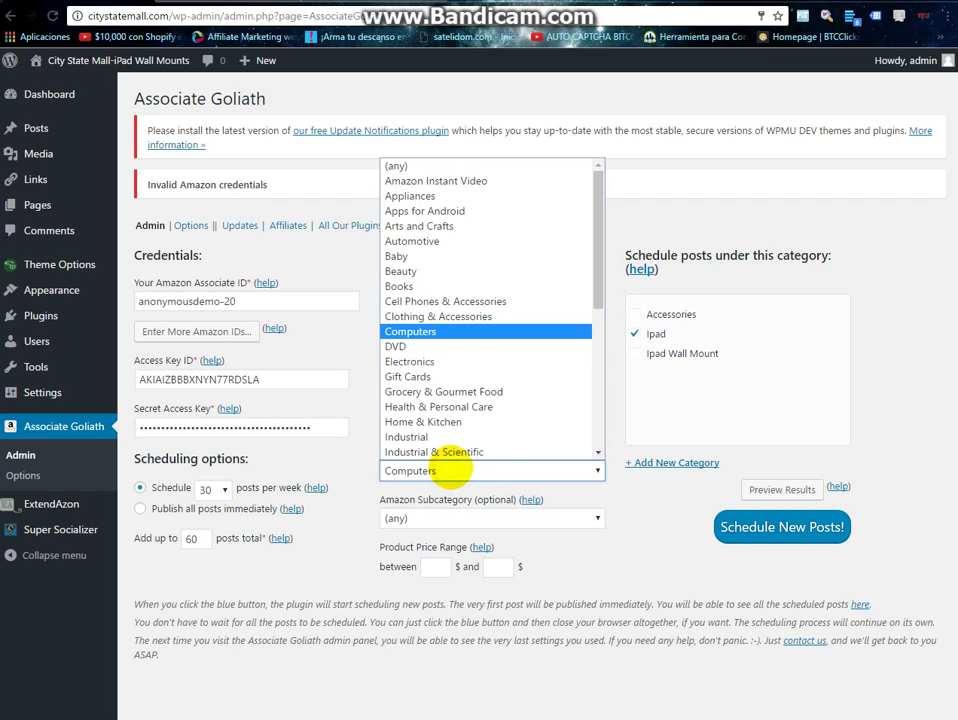
pyautogui.click(410, 331)
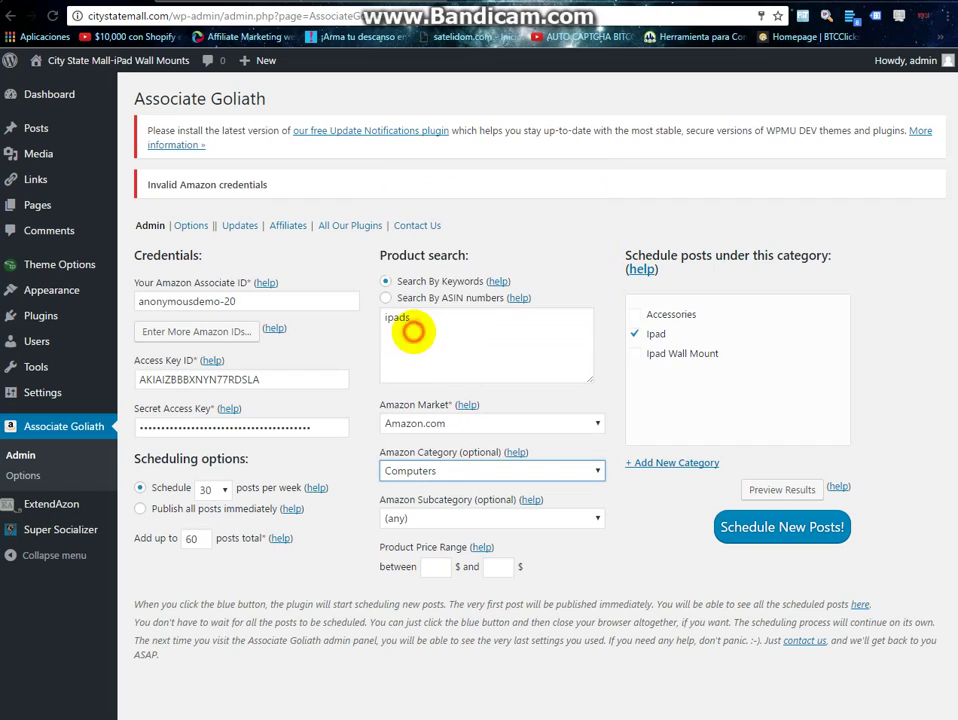
pyautogui.click(445, 467)
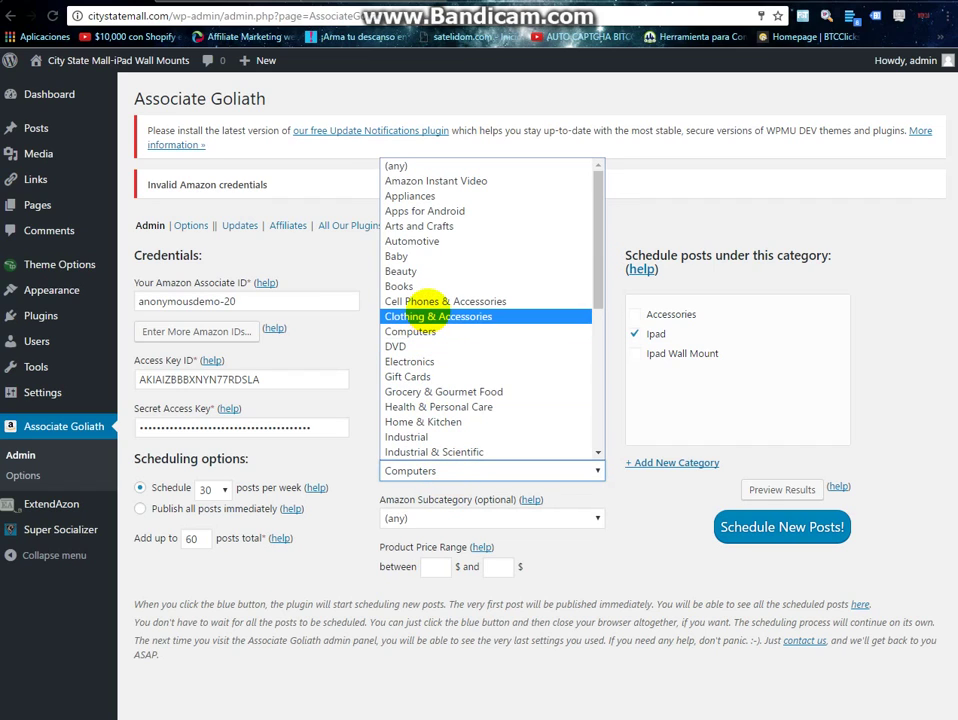
pyautogui.click(425, 301)
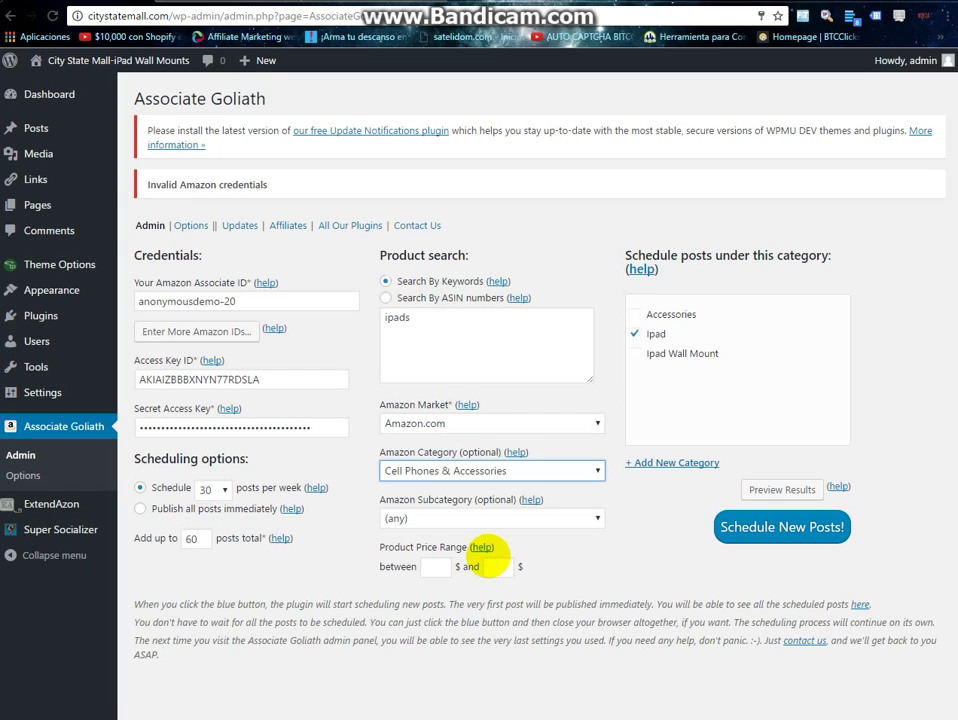
pyautogui.click(558, 517)
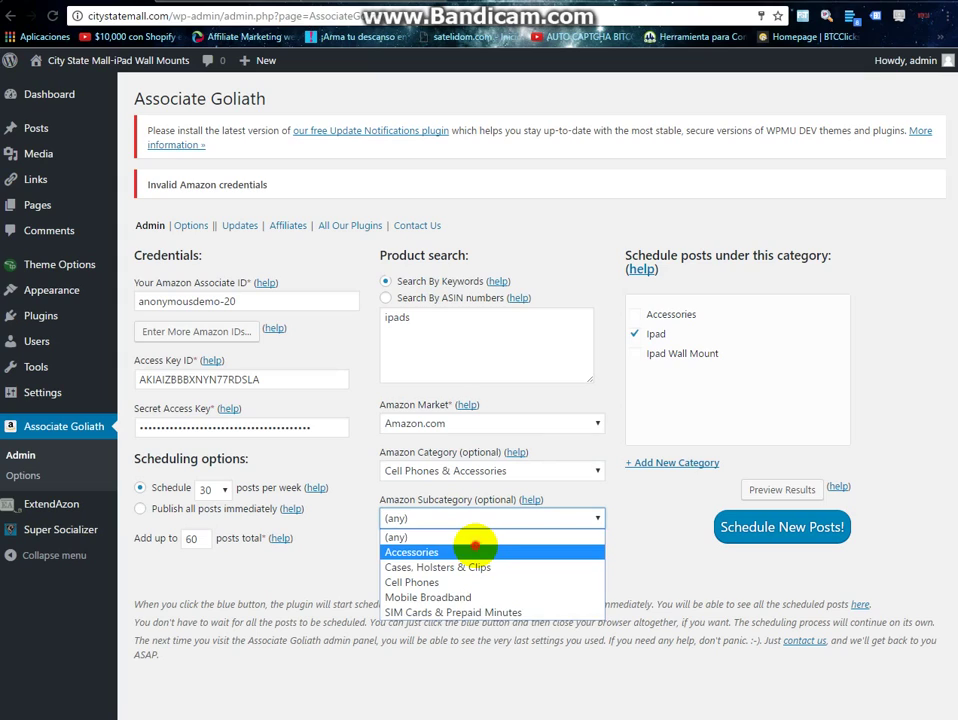
pyautogui.click(475, 546)
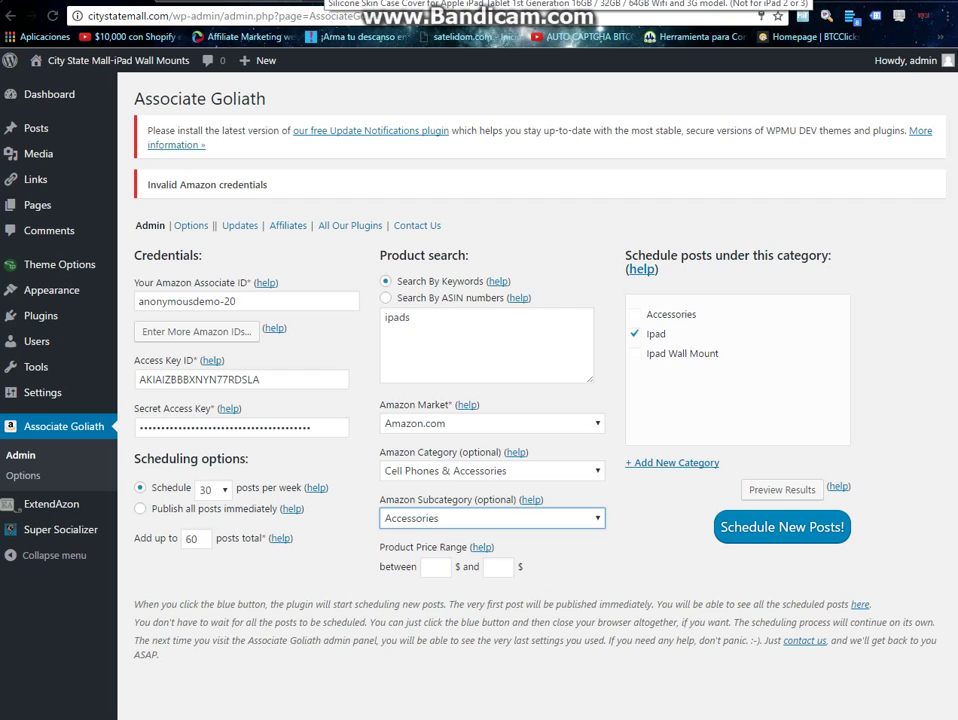
# Step: Add Accessories and Ipad Wall Mount to the selected post categories and schedule the new posts
pyautogui.hotkey('ctrl', 'Tab')
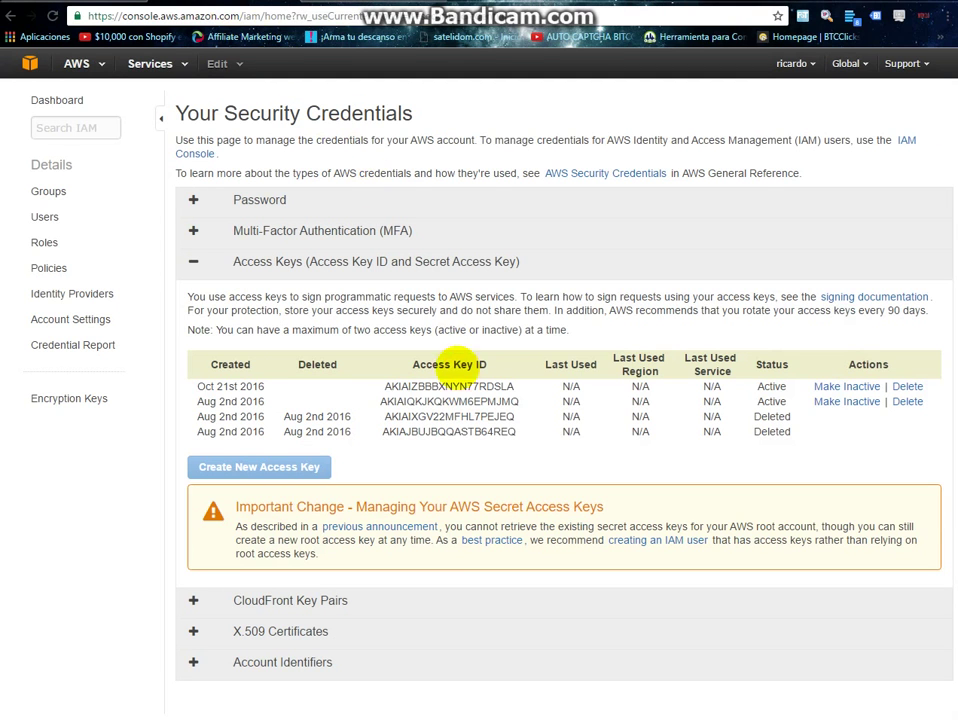
pyautogui.hotkey('ctrl', 'shift', 'Tab')
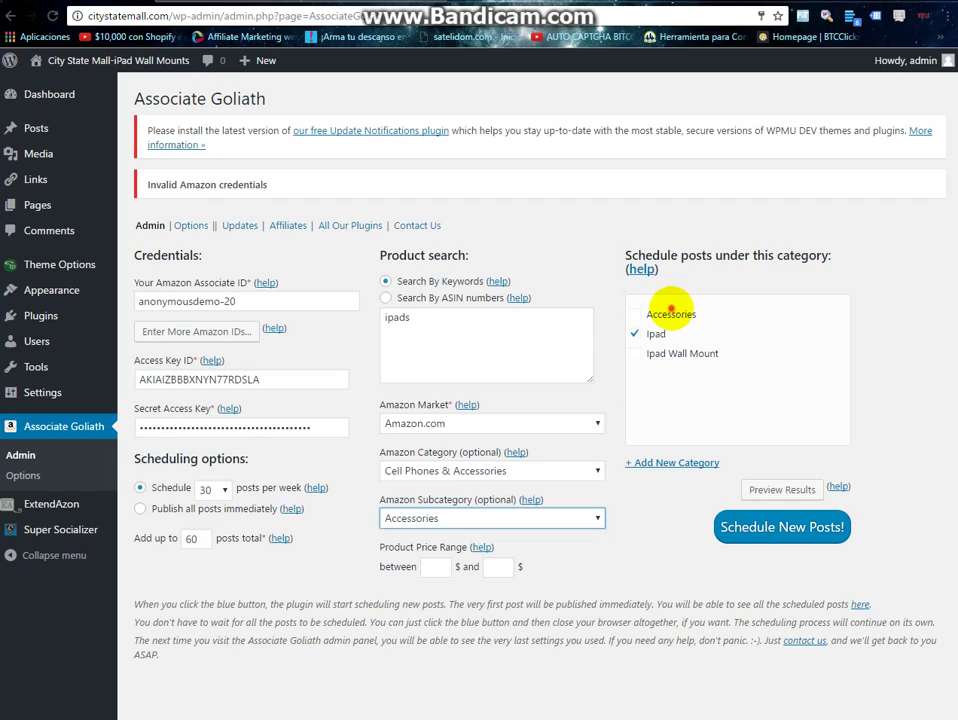
pyautogui.click(668, 313)
pyautogui.click(636, 354)
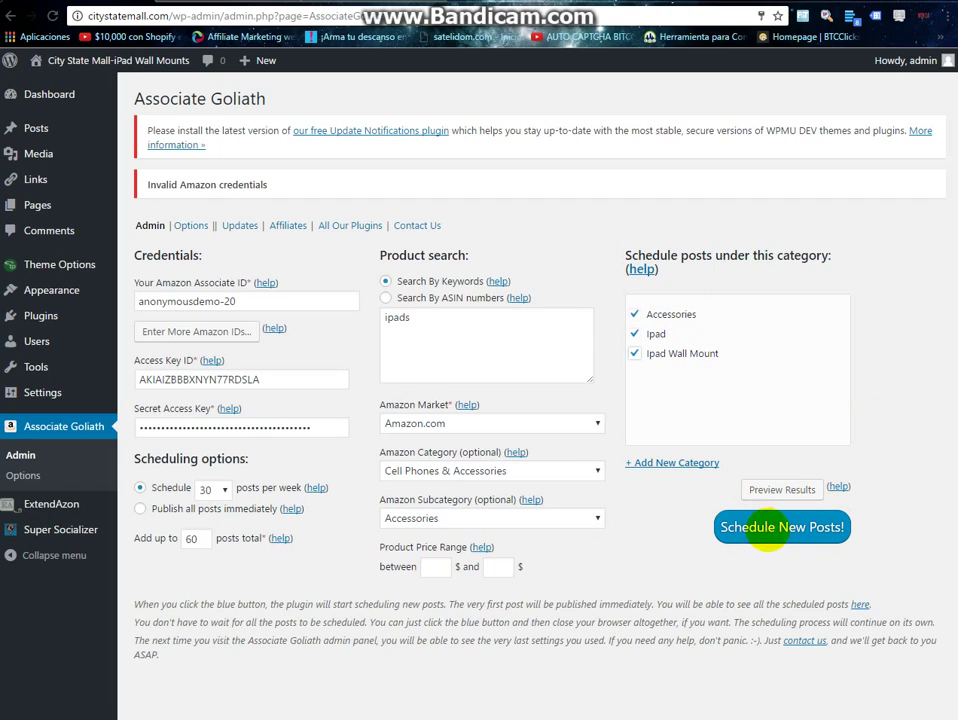
pyautogui.click(783, 527)
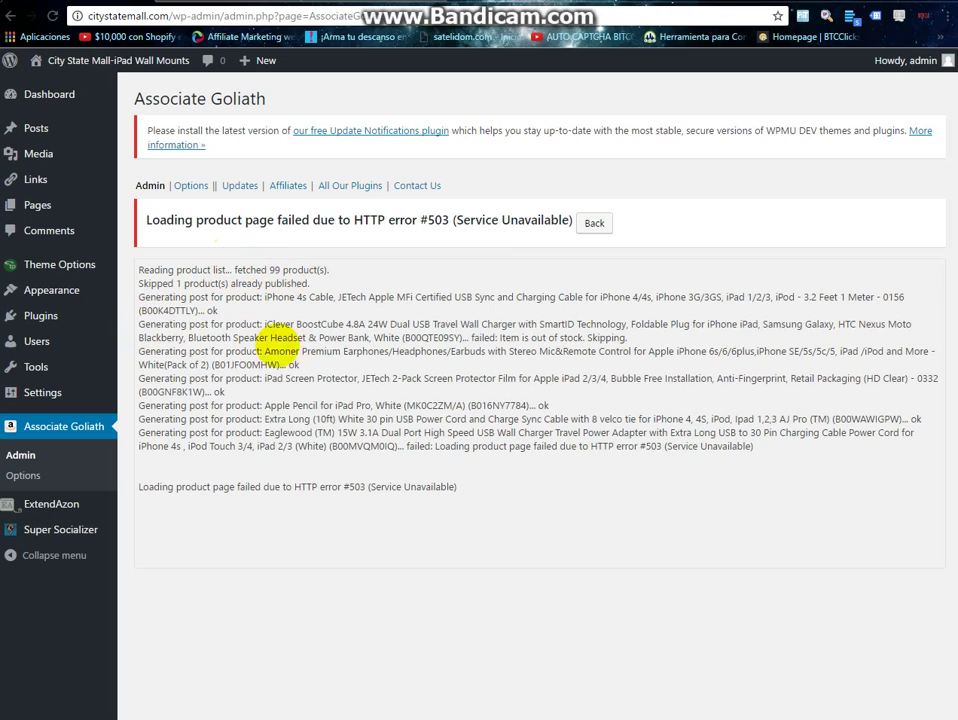
# Step: Return to the plugin's admin settings, preview the product results, and look through the listed ipads products
pyautogui.click(600, 222)
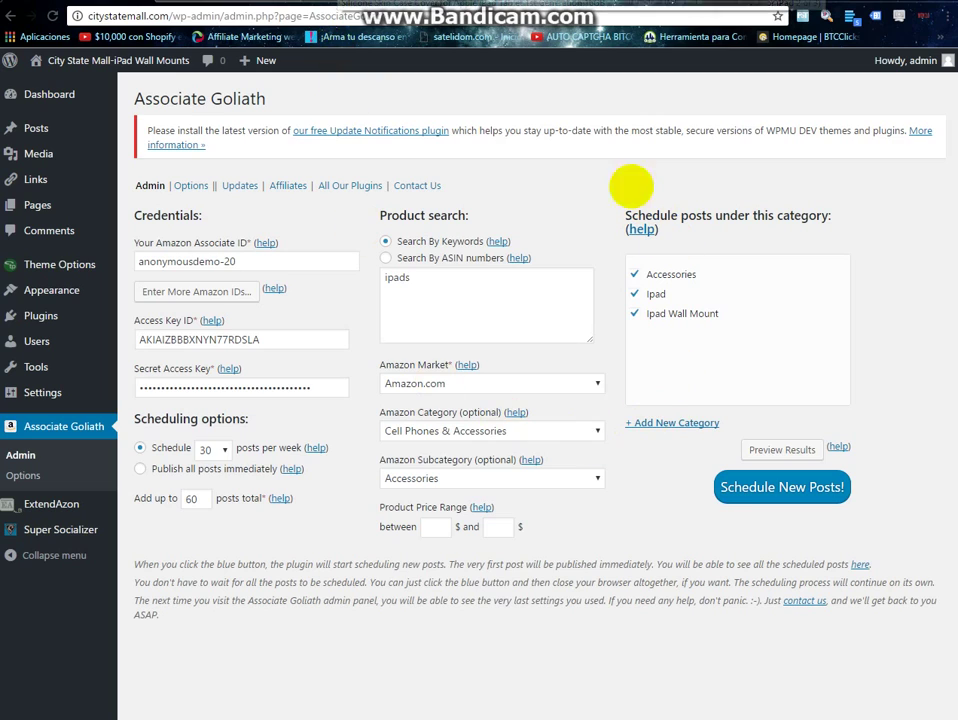
pyautogui.click(782, 449)
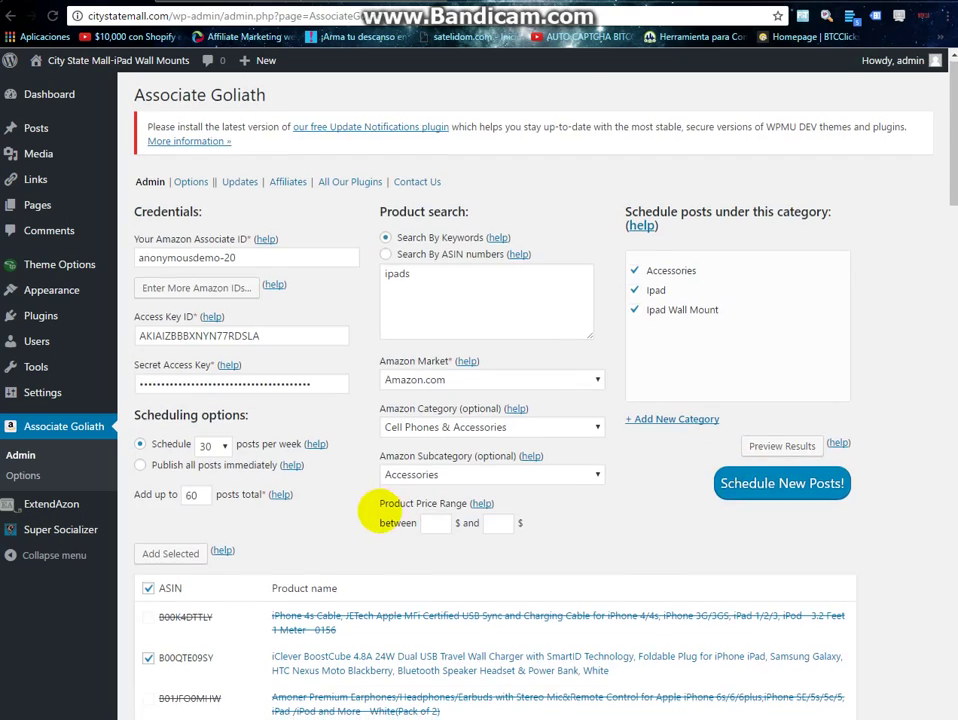
pyautogui.scroll(-3, 385, 509)
pyautogui.scroll(-3, 430, 436)
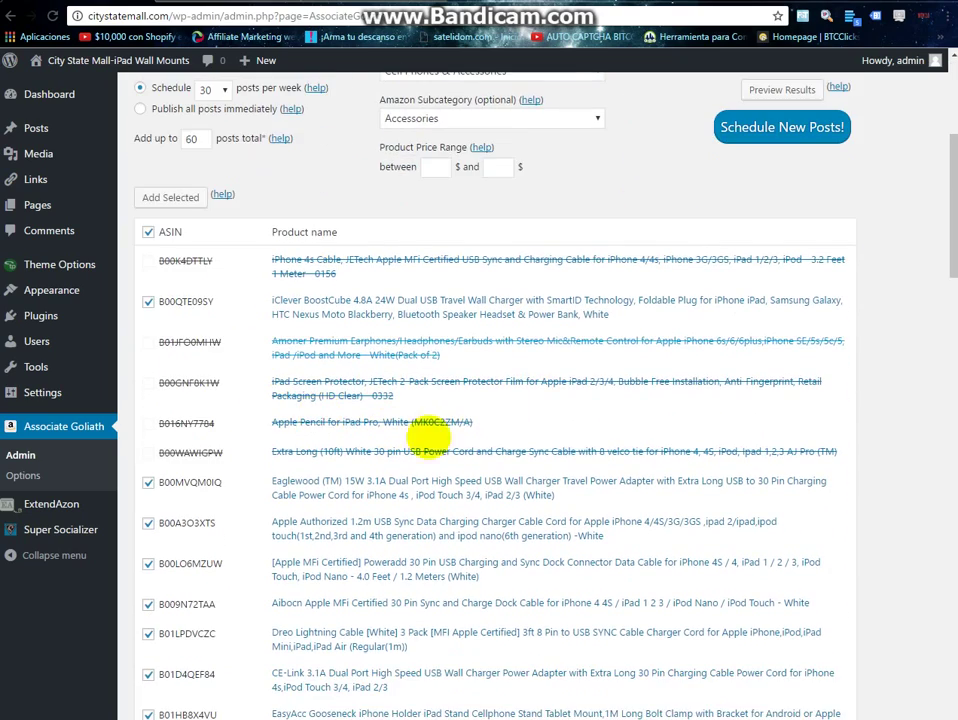
pyautogui.scroll(6, 417, 520)
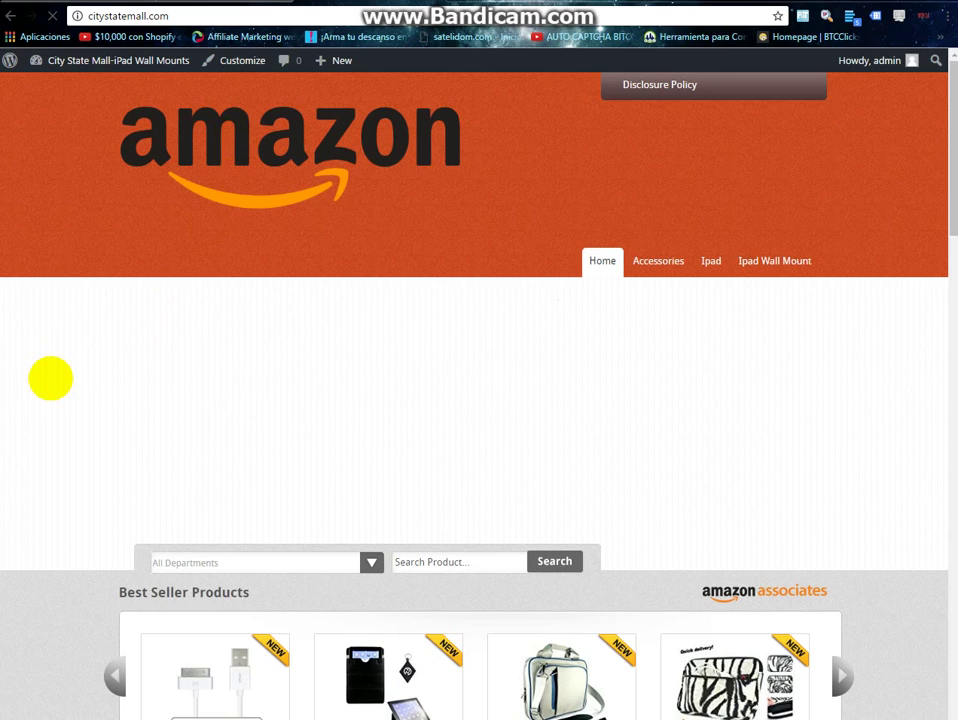
# Step: Examine the citystatemall.com home page for the newly published products and return to the Associate Goliath settings
pyautogui.scroll(-3, 50, 378)
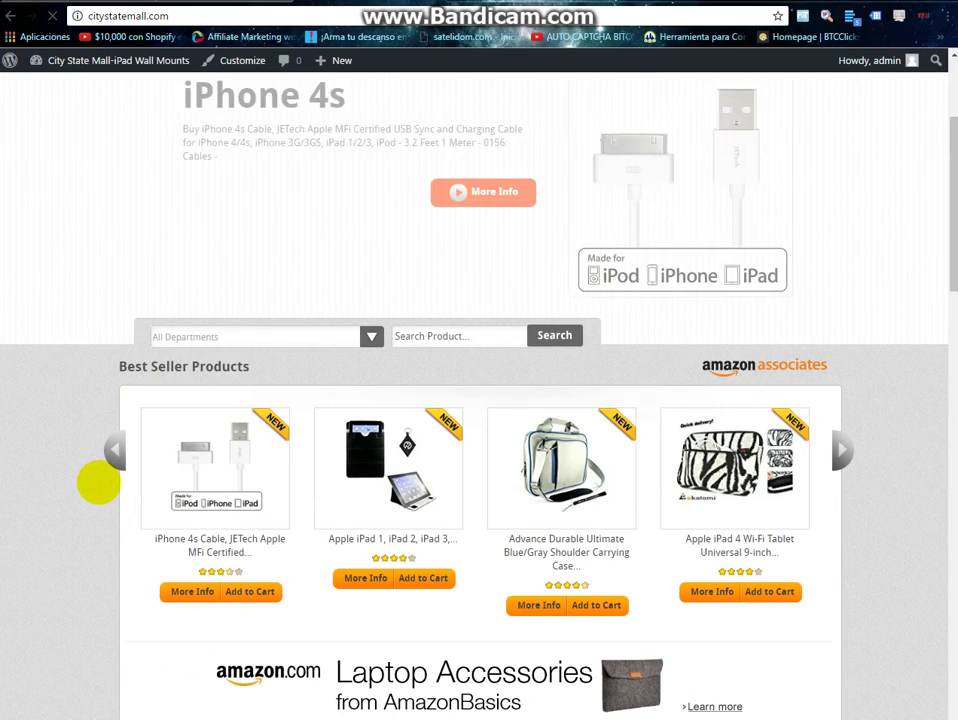
pyautogui.scroll(-5, 98, 483)
pyautogui.scroll(-1, 98, 483)
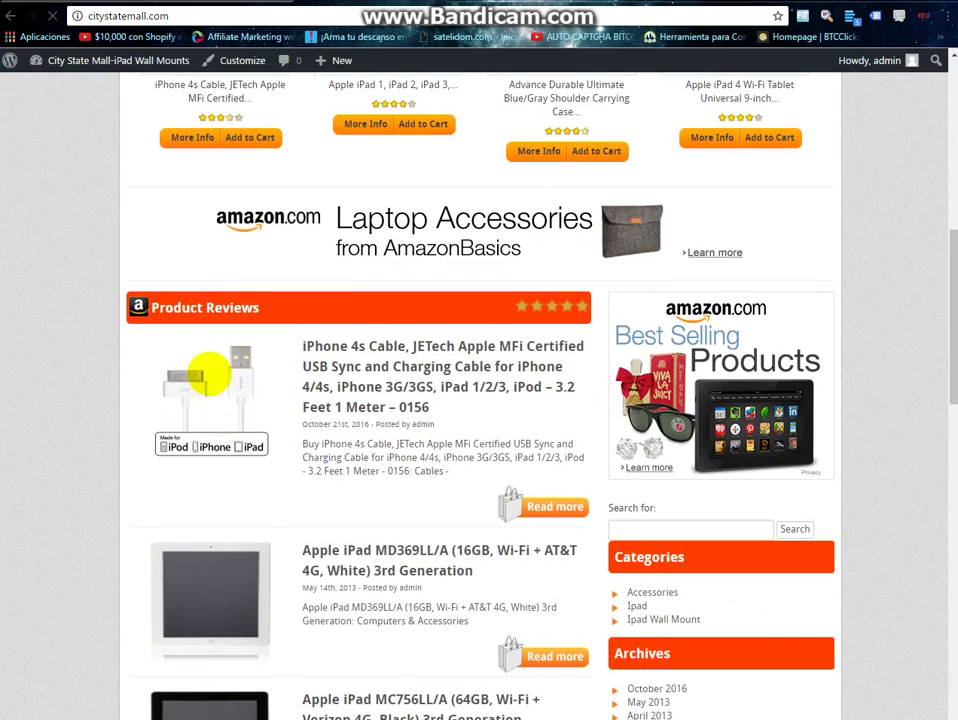
pyautogui.scroll(-1, 208, 390)
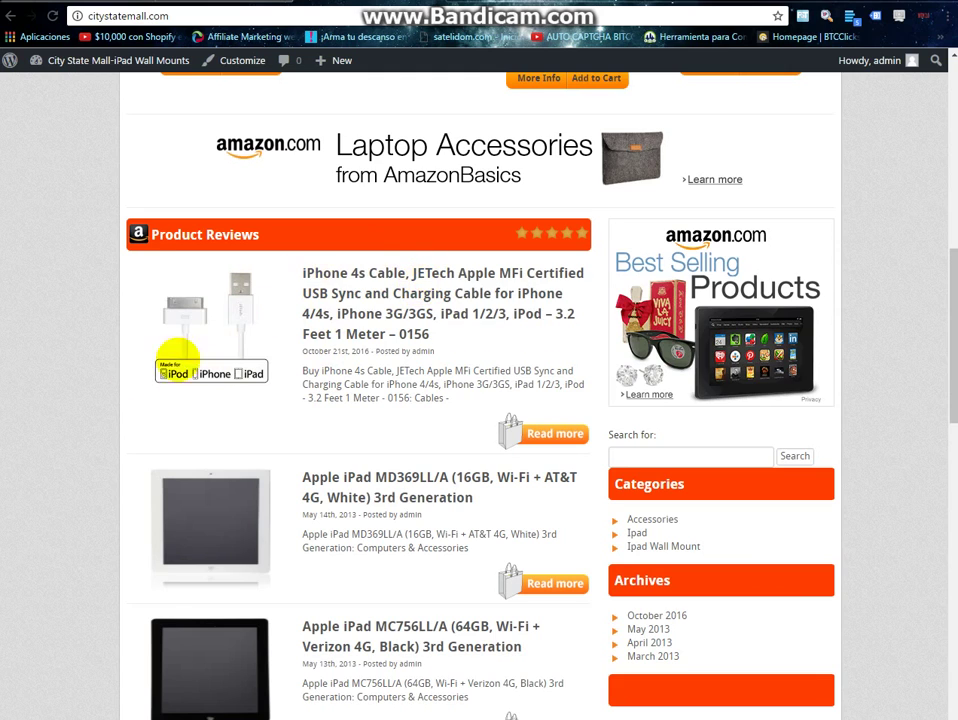
pyautogui.scroll(-4, 38, 398)
pyautogui.scroll(-1, 37, 397)
pyautogui.scroll(15, 321, 545)
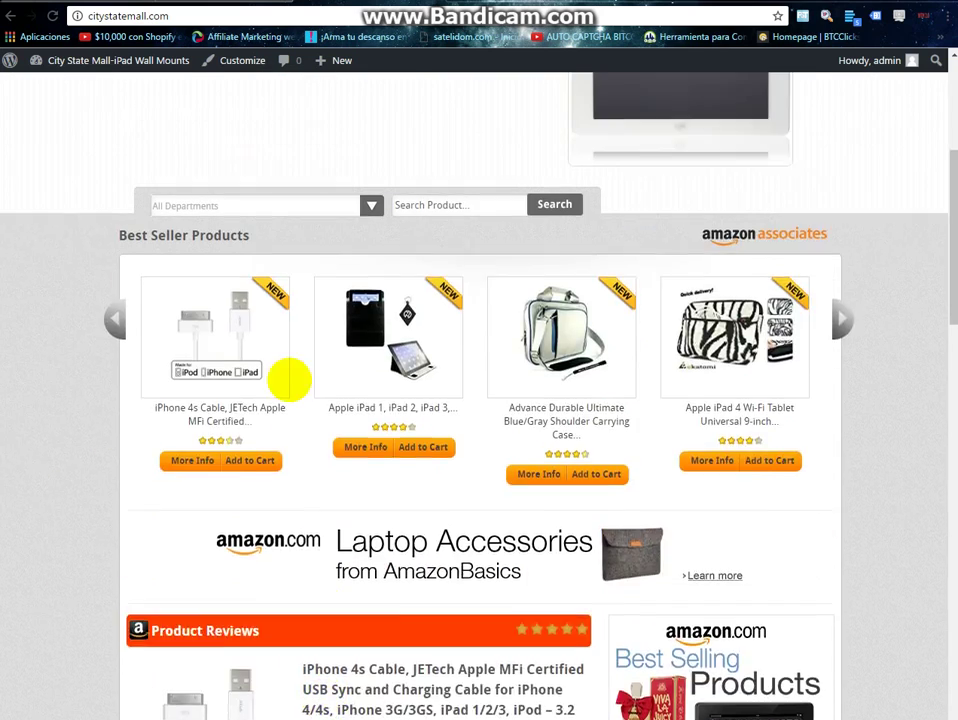
pyautogui.hotkey('ctrl', 'Tab')
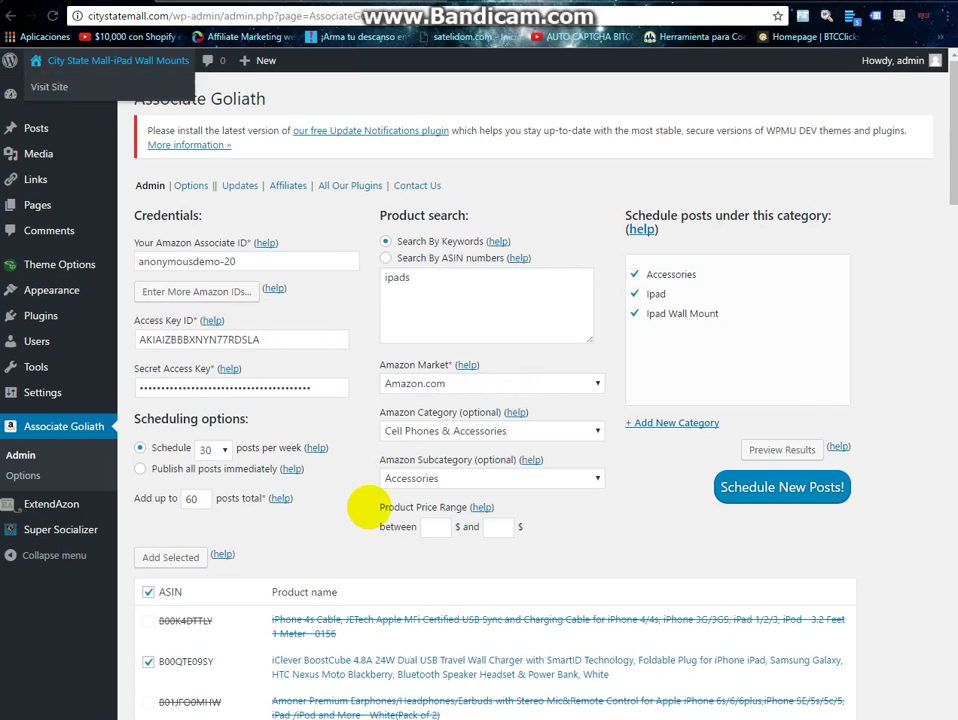